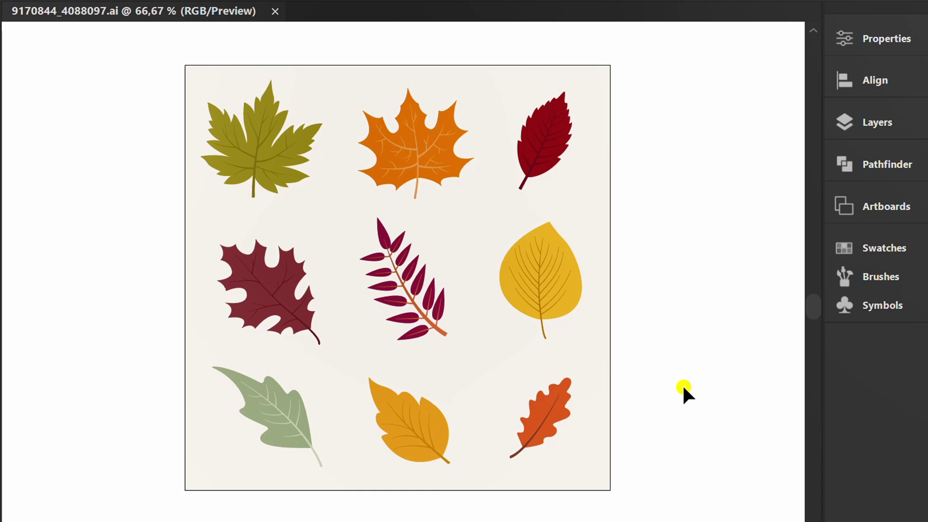
Step: Copy the olive maple leaf from the original artwork
left_click(529, 337)
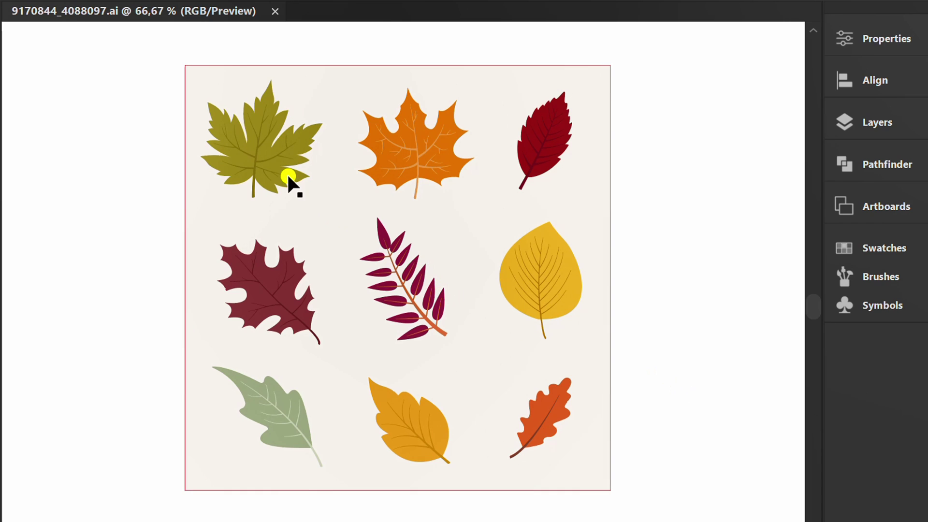
left_click(266, 144)
key("ctrl+c")
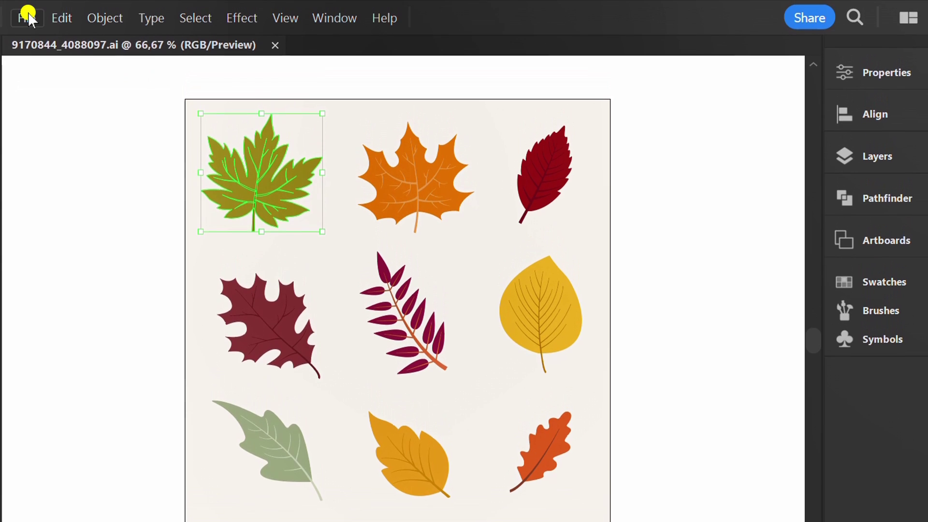
Step: Create a 1280×720 px document and paste the leaf, scaled to about 70 px tall
left_click(27, 15)
left_click(107, 56)
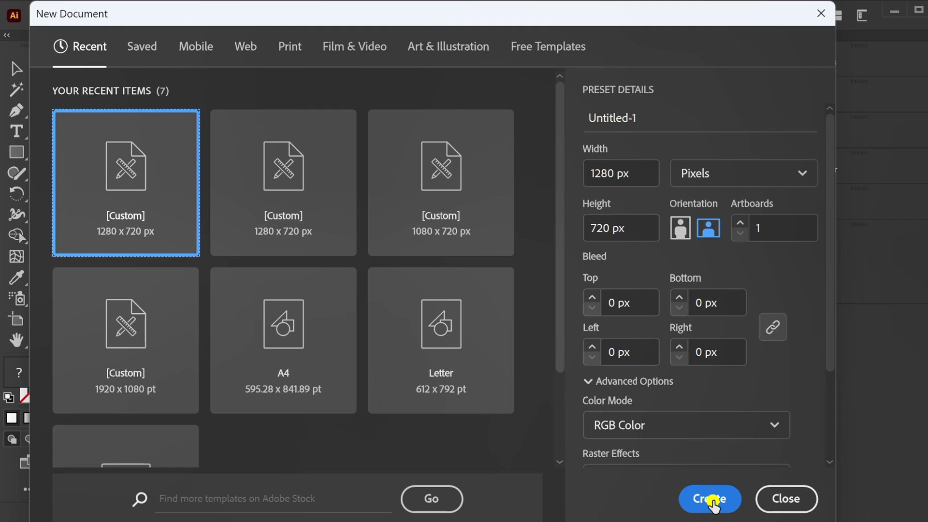
left_click(708, 498)
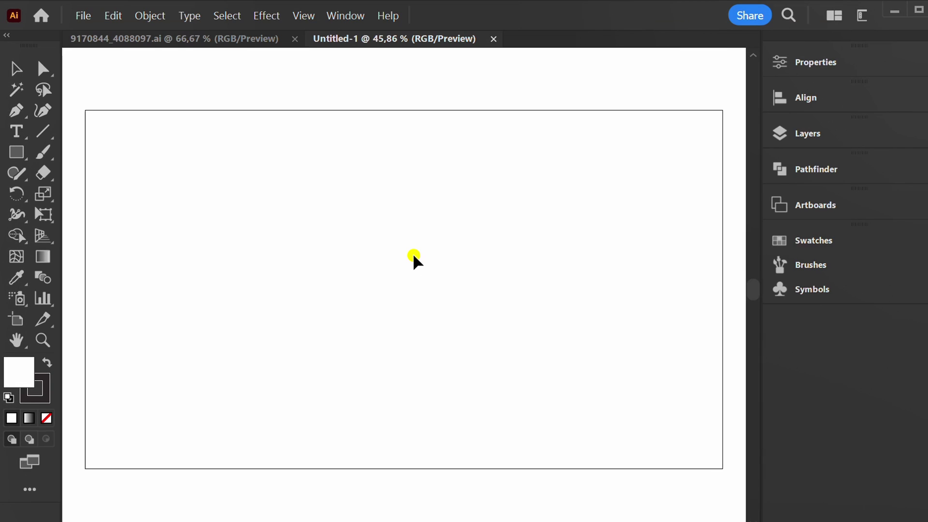
key("ctrl+v")
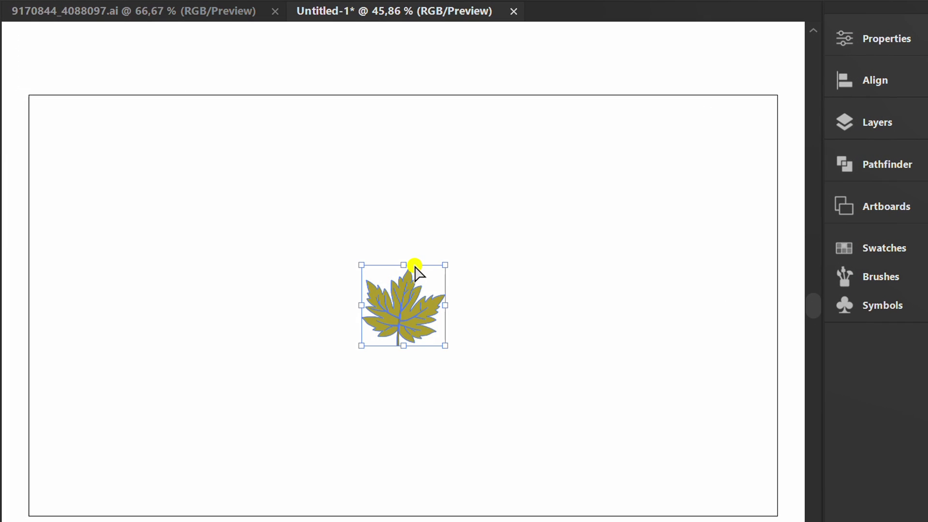
mouse_move(445, 345)
left_mouse_down()
mouse_move(429, 324)
mouse_move(138, 166)
mouse_move(282, 174)
left_mouse_up()
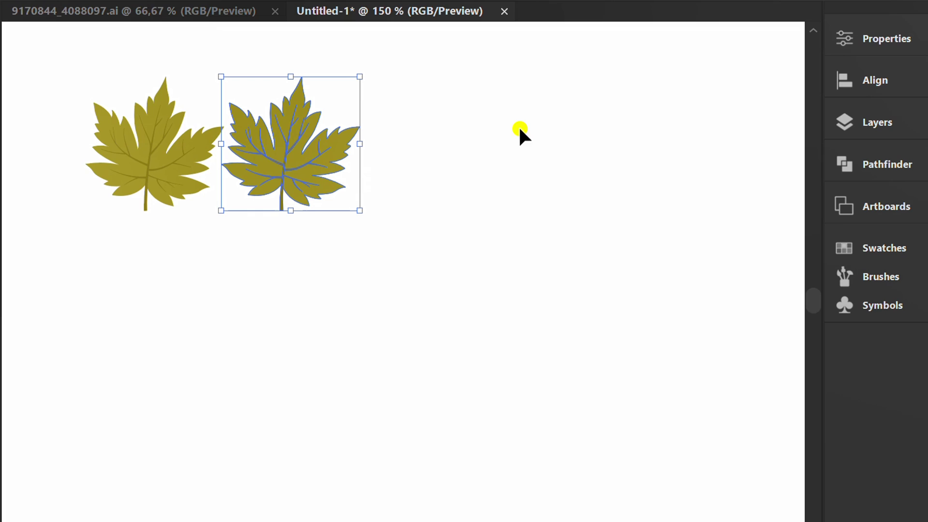
Step: Recolor the duplicate maple leaf from olive to maroon using the Recolor colour wheel
left_click(883, 38)
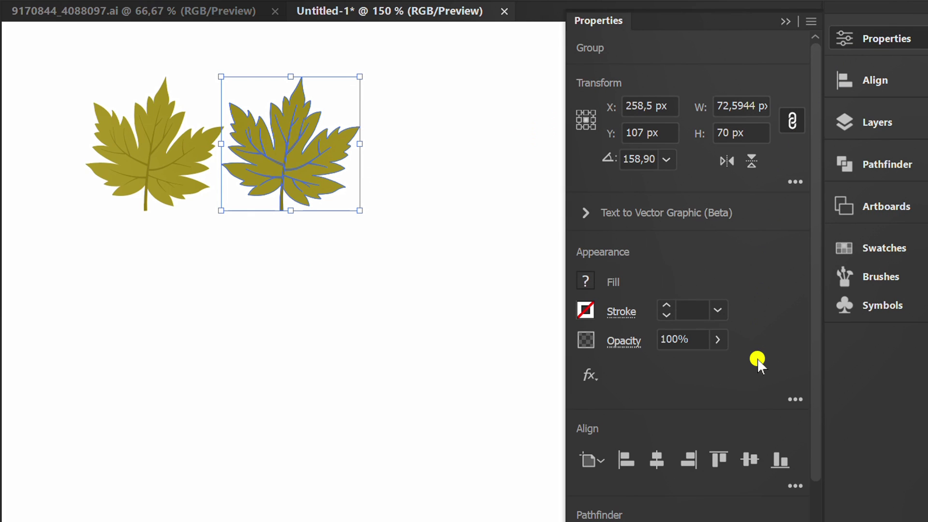
scroll(803, 376, "down", 3)
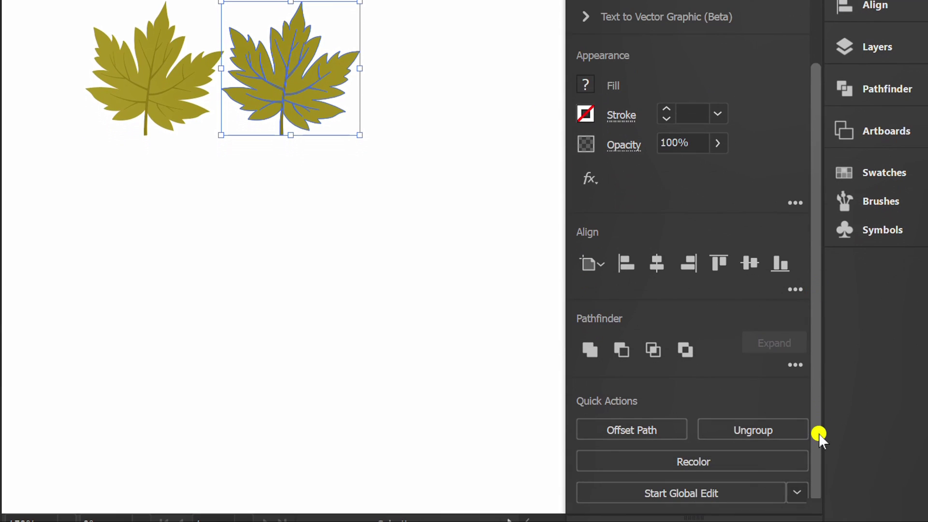
left_click(682, 461)
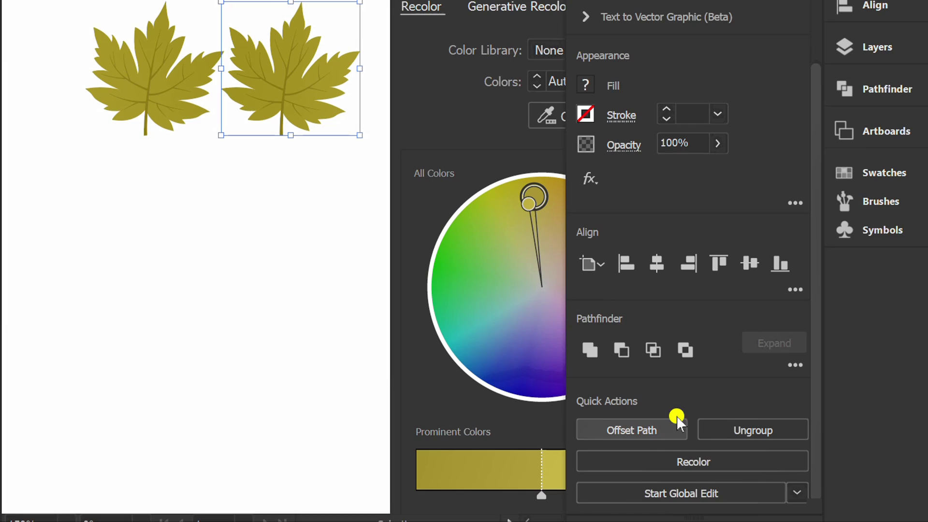
left_click(785, 31)
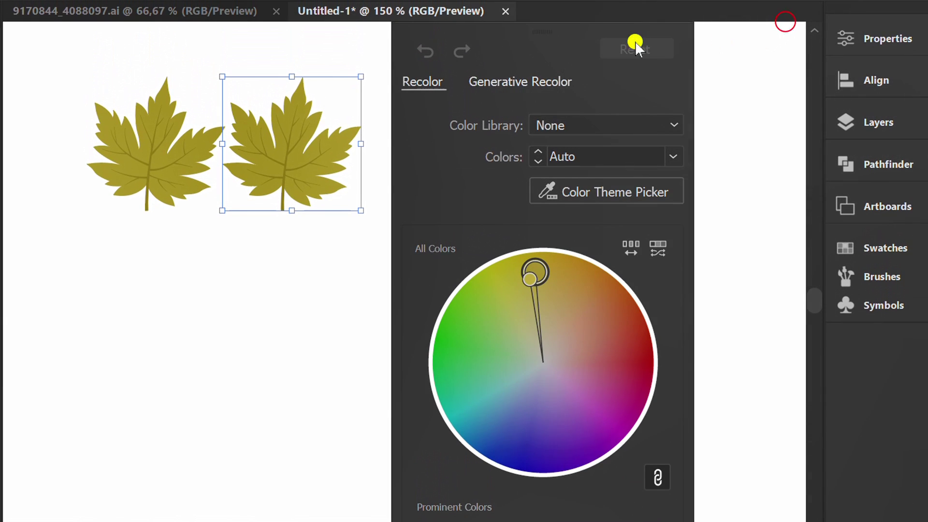
left_click_drag(627, 32, 611, 33)
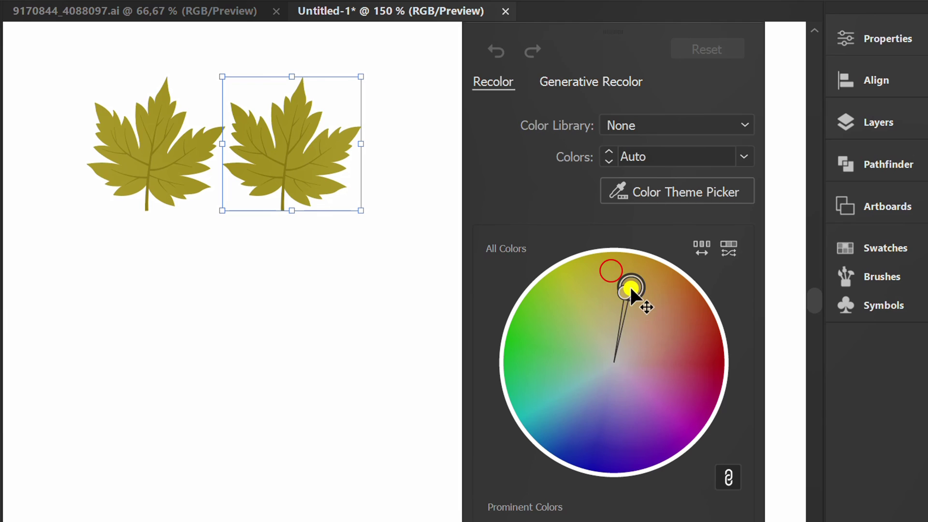
mouse_move(607, 272)
left_mouse_down()
mouse_move(676, 334)
mouse_move(671, 363)
left_mouse_up()
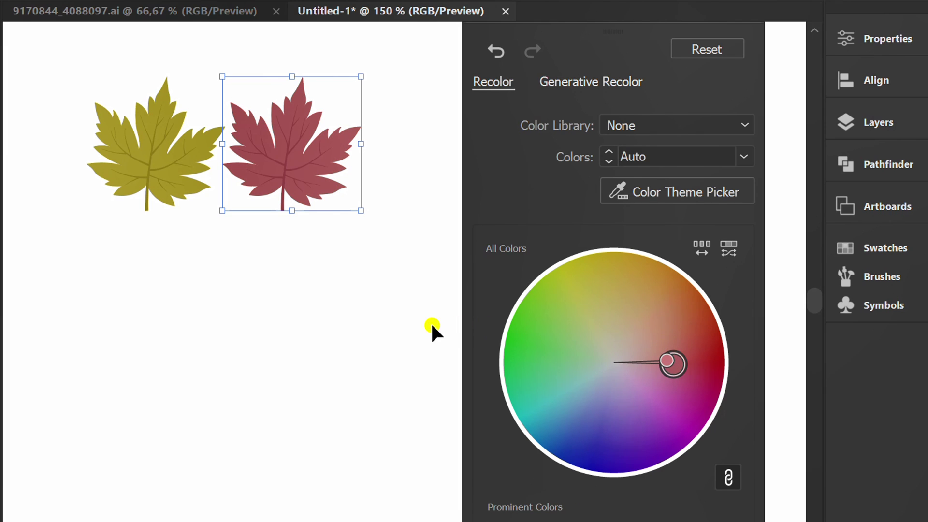
left_click(344, 316)
Step: Duplicate both leaves into a row directly below and flip that copy horizontally
key("space")
left_click_drag(198, 301, 404, 278)
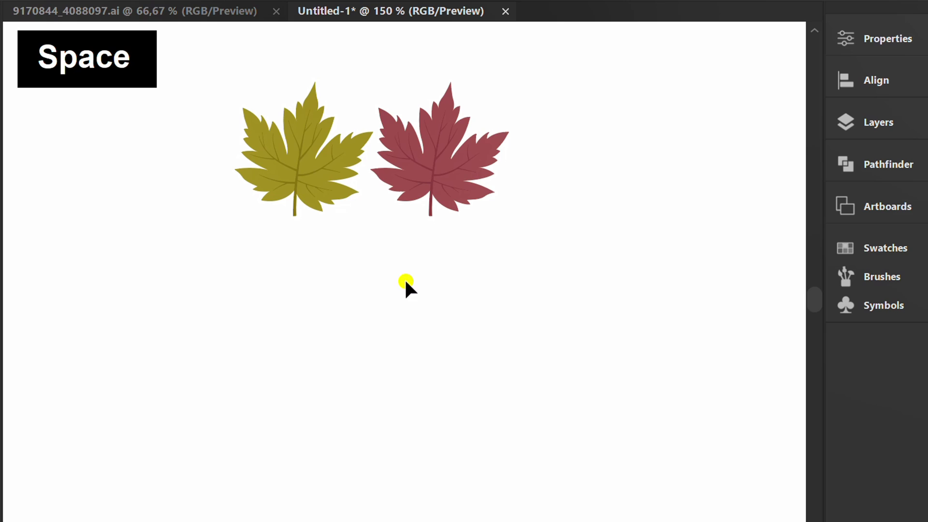
mouse_move(549, 63)
left_mouse_down()
mouse_move(305, 191)
mouse_move(316, 272)
left_mouse_up()
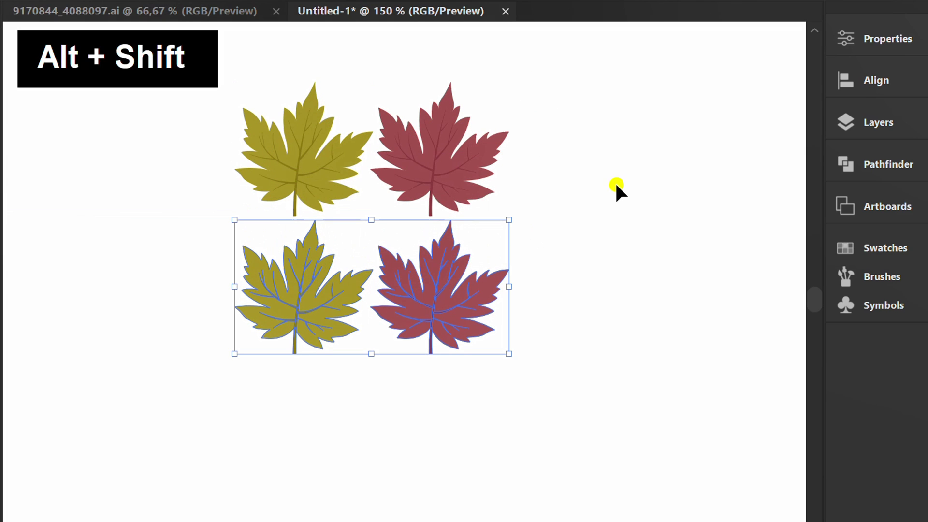
left_click(875, 42)
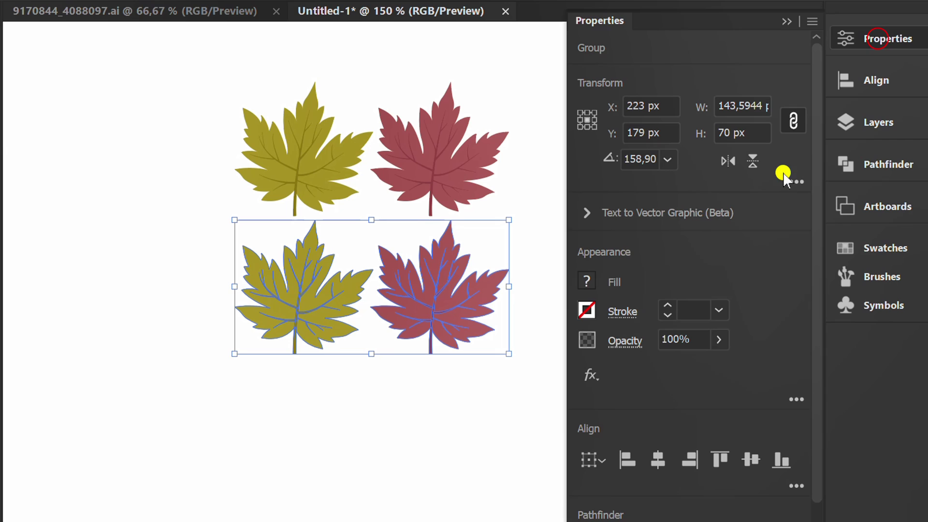
left_click(730, 166)
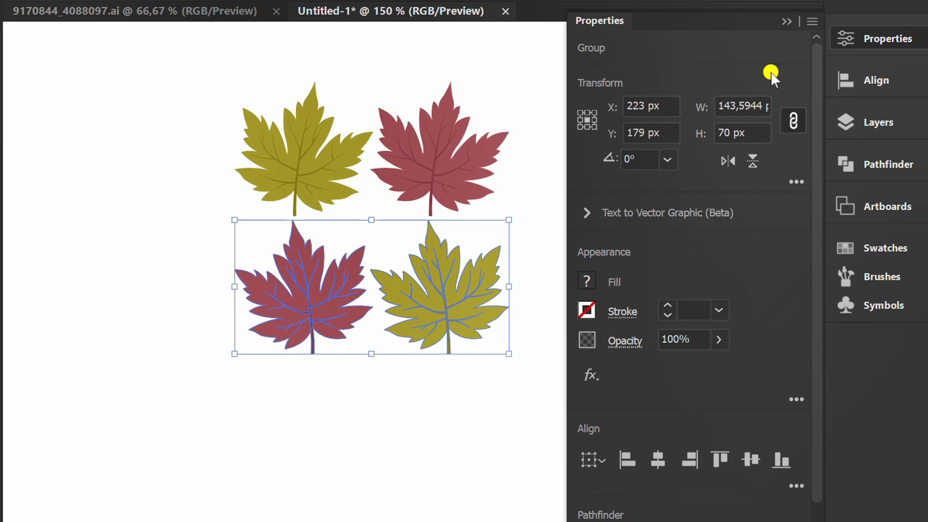
left_click(785, 21)
left_click(348, 391)
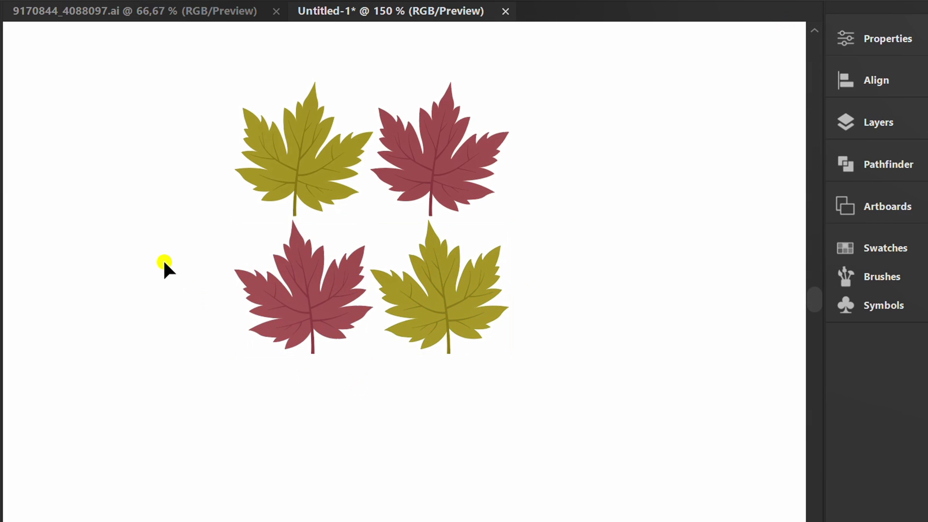
Step: Duplicate the four-leaf block rightward twice, making two rows of six leaves
key("ctrl+1")
left_click_drag(295, 93, 105, 301)
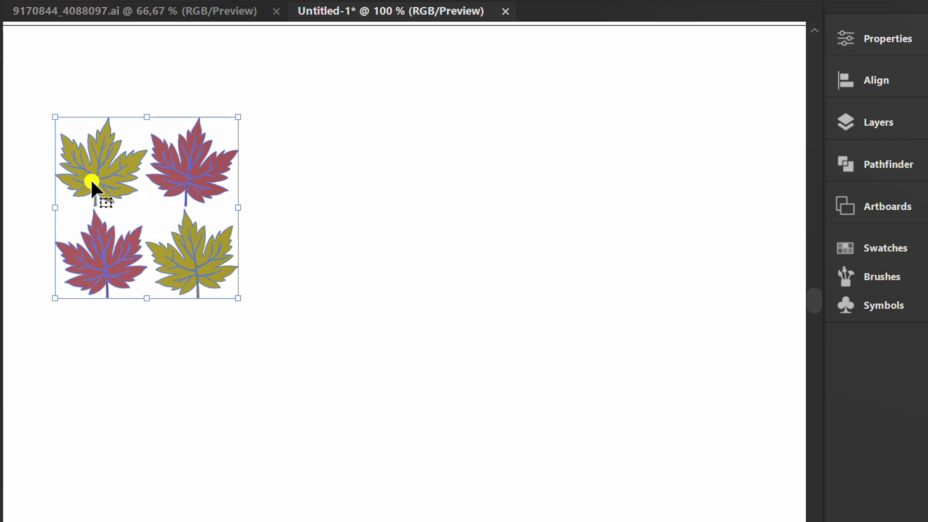
left_click_drag(93, 181, 275, 187)
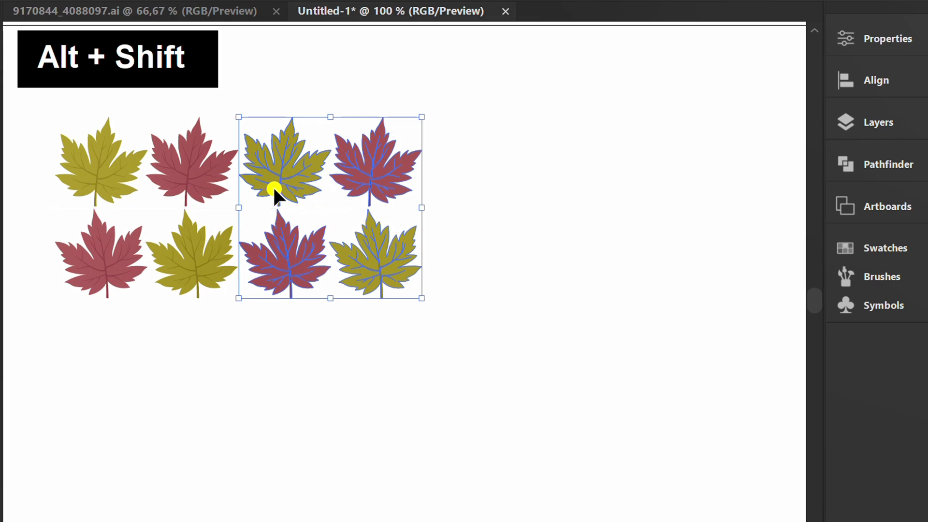
key("ctrl+d")
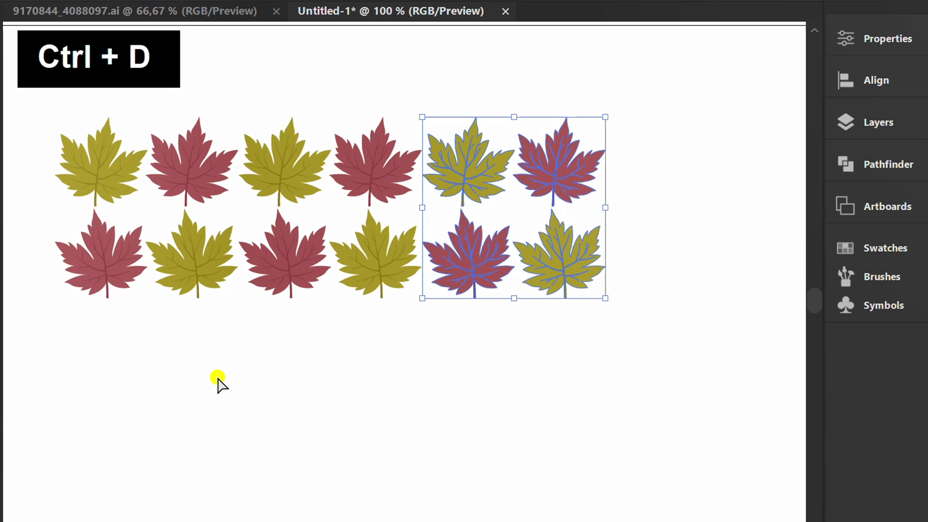
left_click(216, 374)
key("space")
left_click_drag(216, 375, 280, 325)
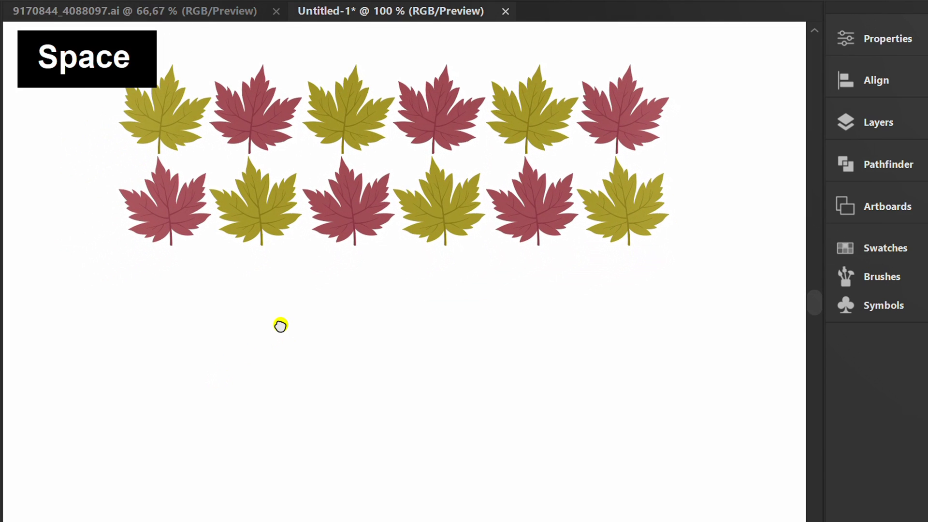
Step: Duplicate the two leaf rows downward three times for six rows, then select the grid
left_click_drag(682, 59, 123, 250)
left_click_drag(163, 114, 173, 303)
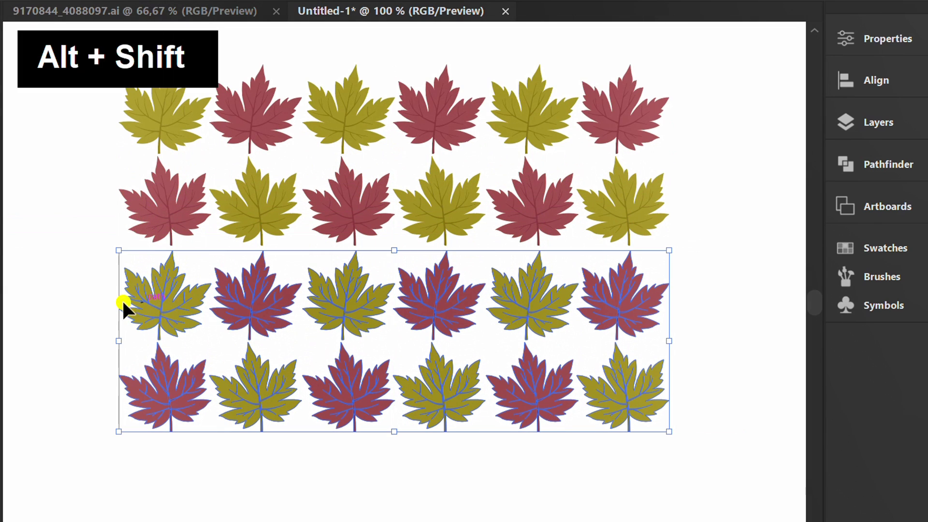
key("ctrl")
key("ctrl+d")
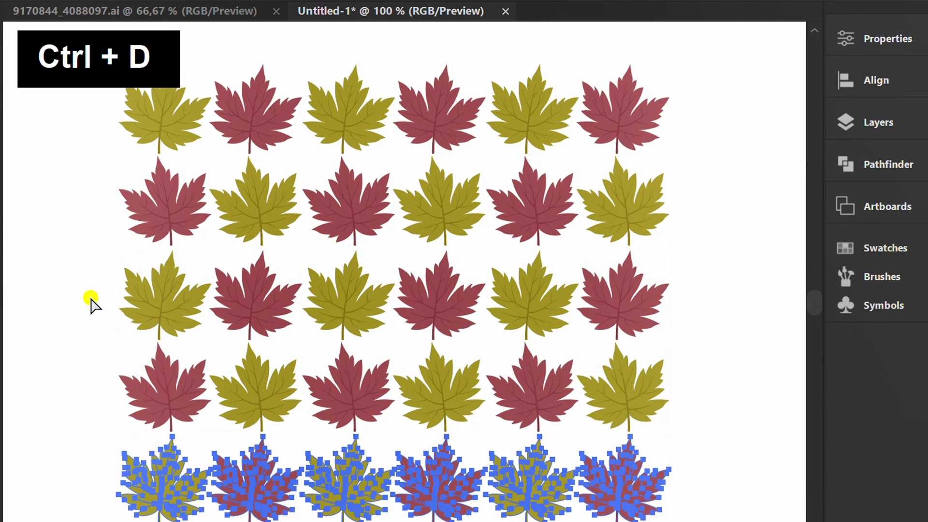
key("ctrl+d")
left_click(718, 272)
key("ctrl+minus")
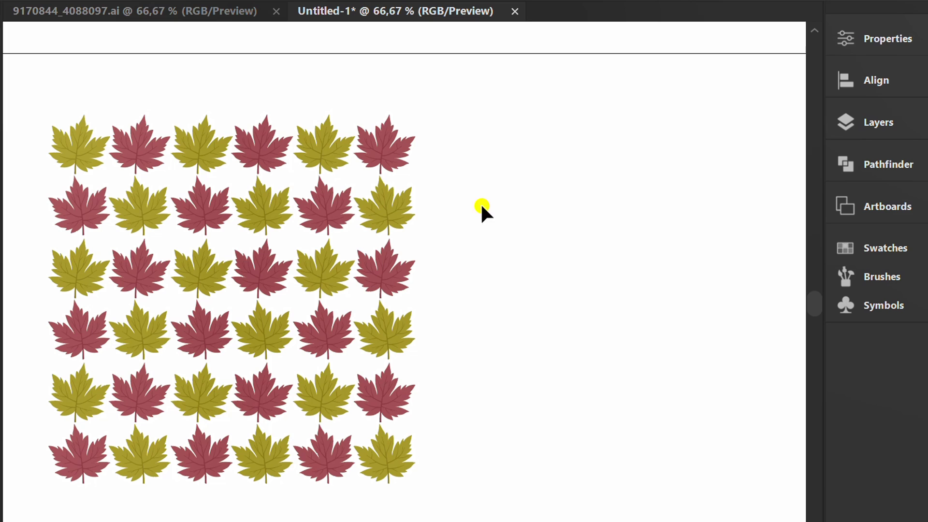
left_click_drag(336, 268, 48, 484)
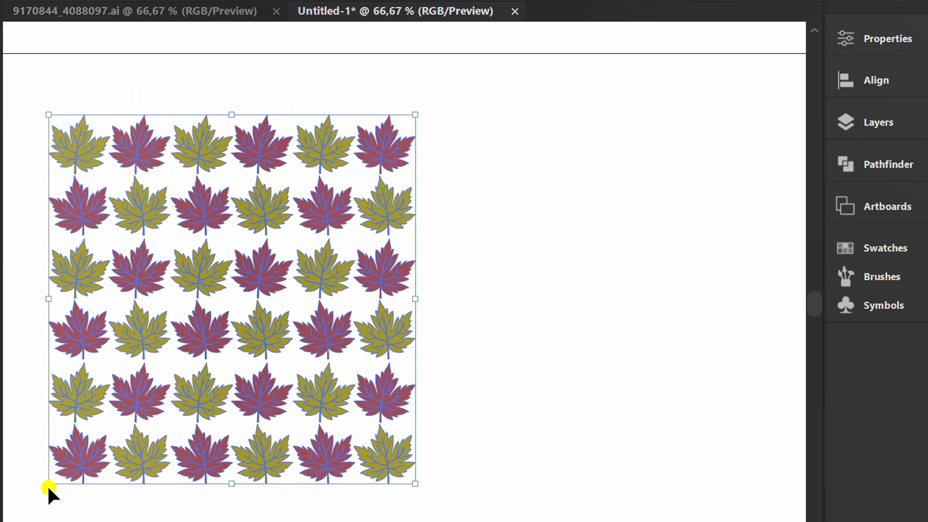
Step: Apply Transform Each with scale 50%, Random on, angle 198°, and move -44 / -56 px
left_click(105, 16)
mouse_move(141, 56)
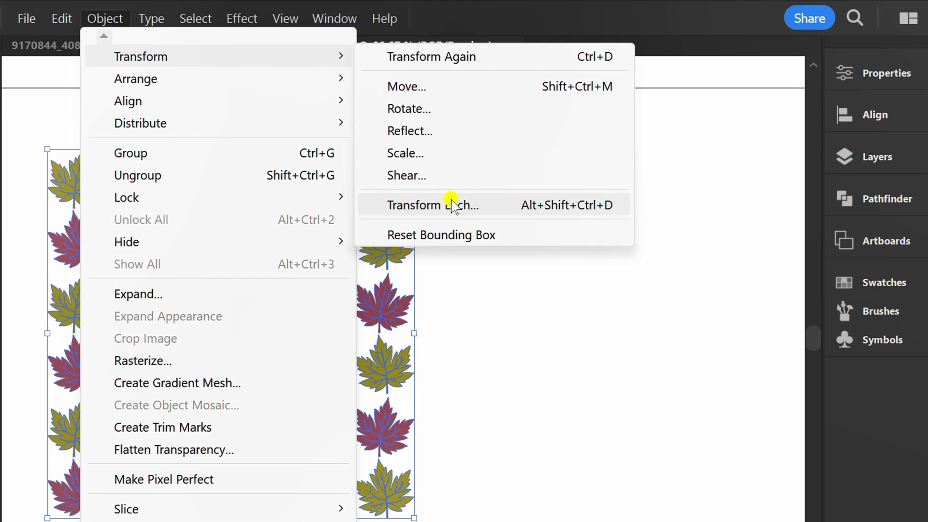
left_click(452, 206)
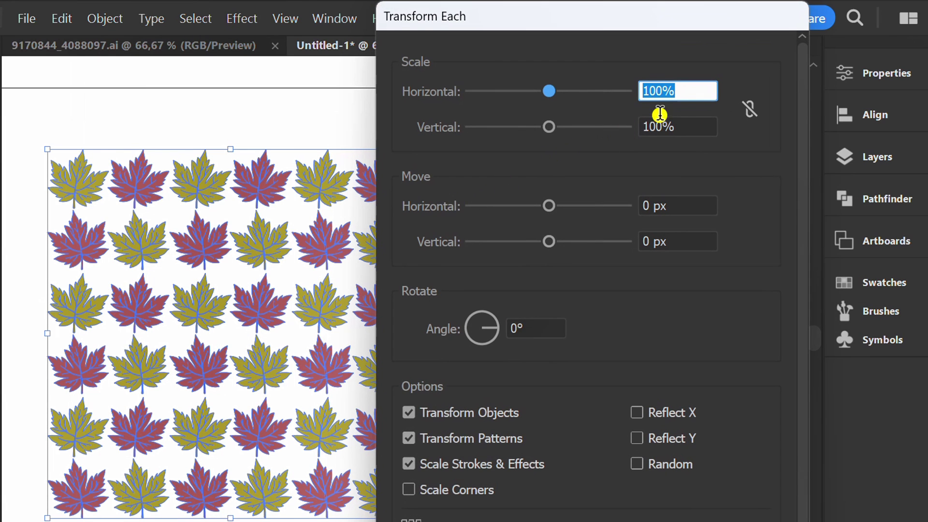
type("50")
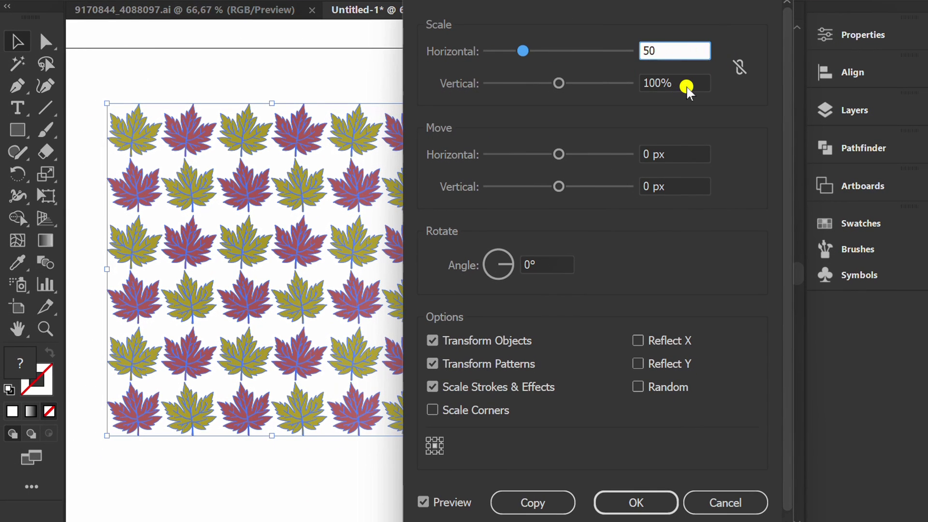
key("Tab")
type("50")
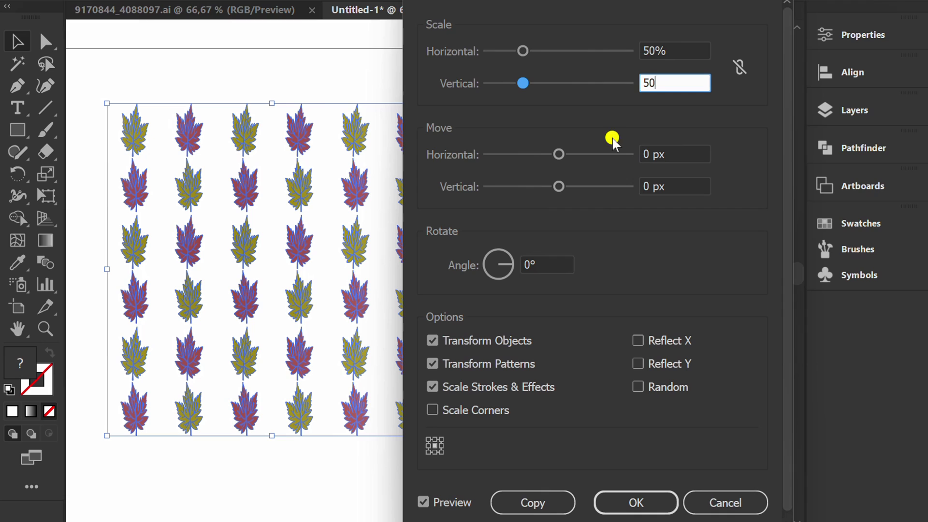
left_click(637, 387)
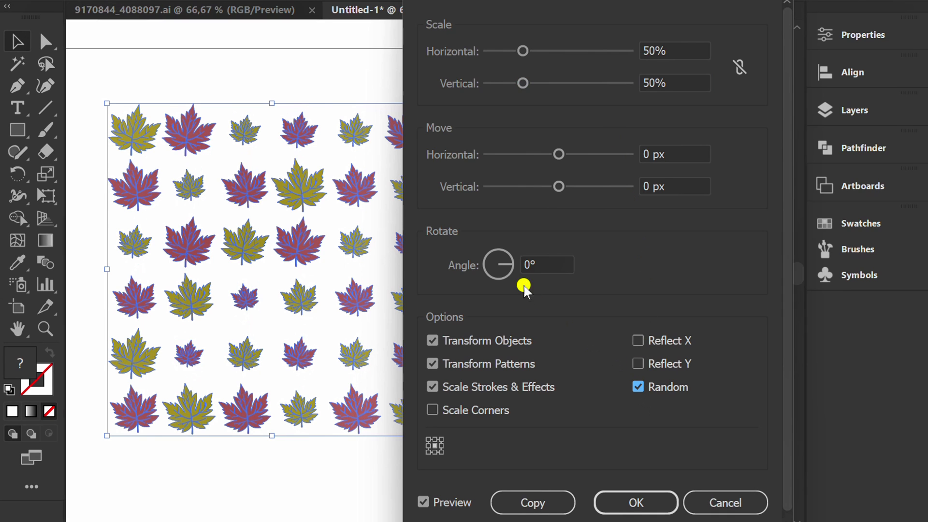
left_click_drag(513, 268, 482, 270)
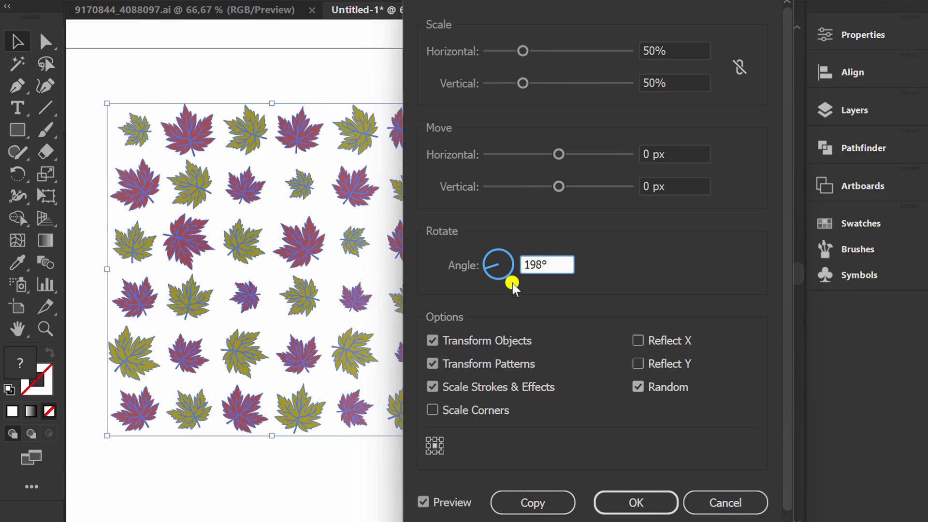
left_click_drag(604, 2, 670, 2)
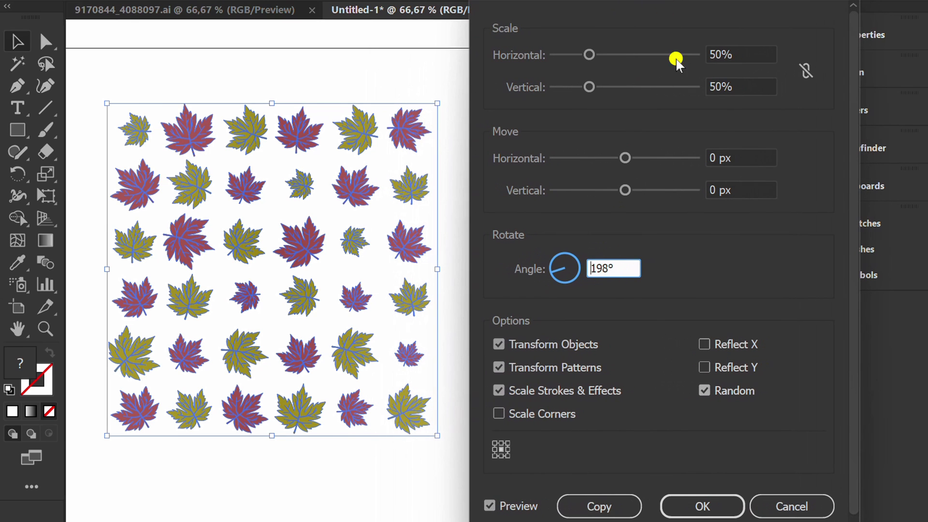
left_click(754, 159)
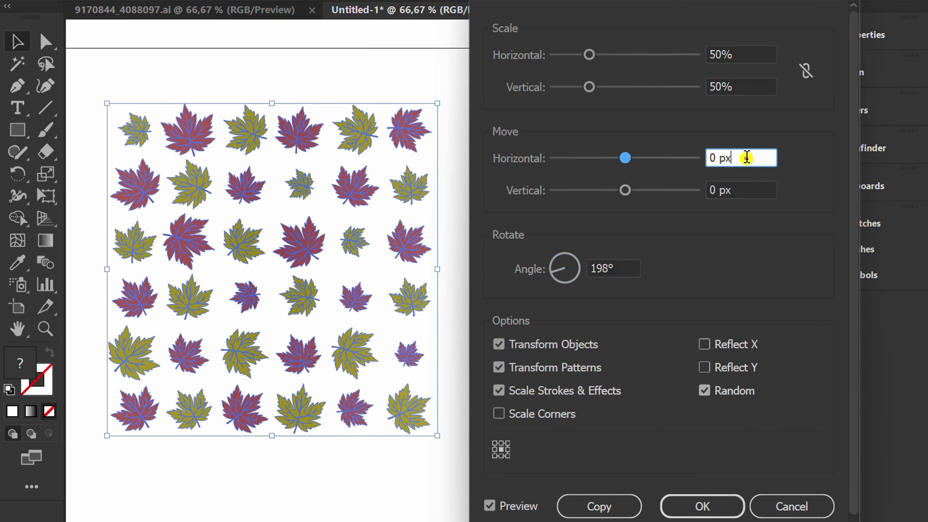
scroll(753, 158, "down", 9)
scroll(754, 159, "down", 20)
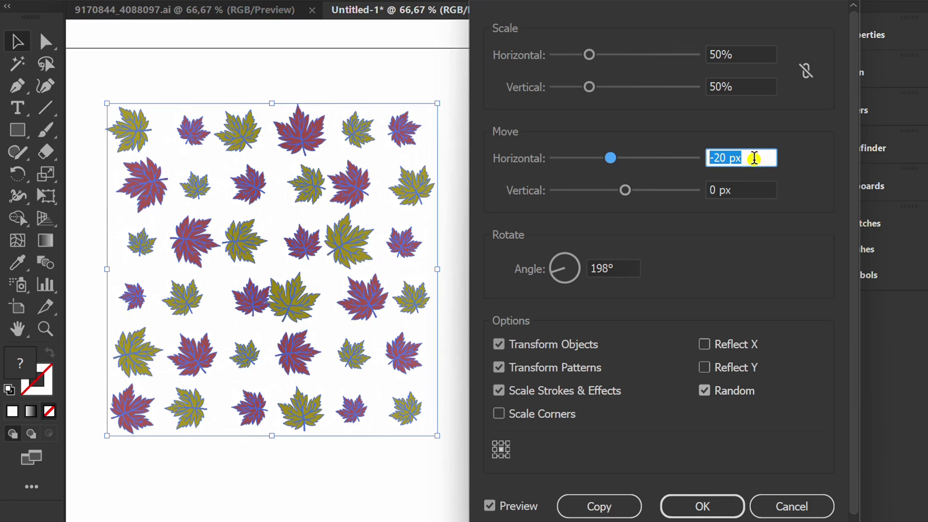
left_click(762, 190)
scroll(762, 190, "down", 10)
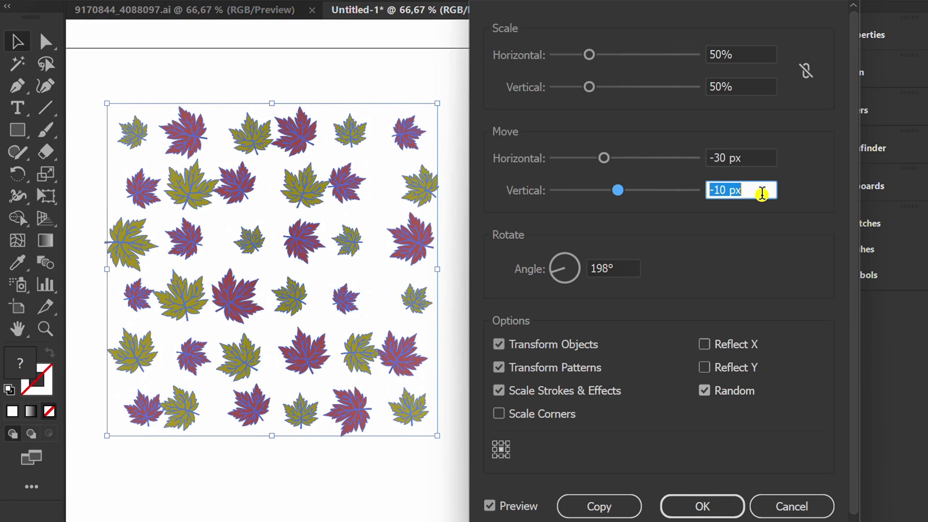
scroll(761, 190, "down", 14)
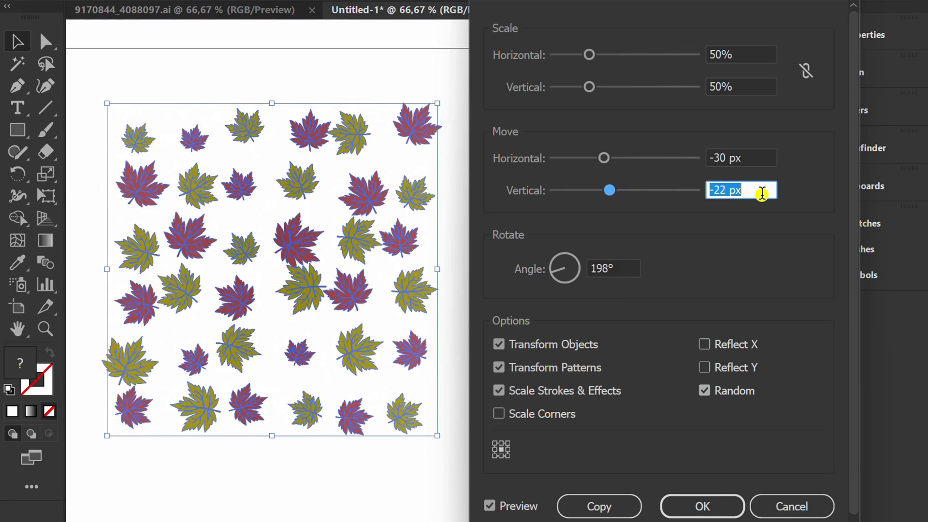
scroll(761, 192, "down", 5)
scroll(761, 192, "down", 4)
scroll(761, 192, "down", 4)
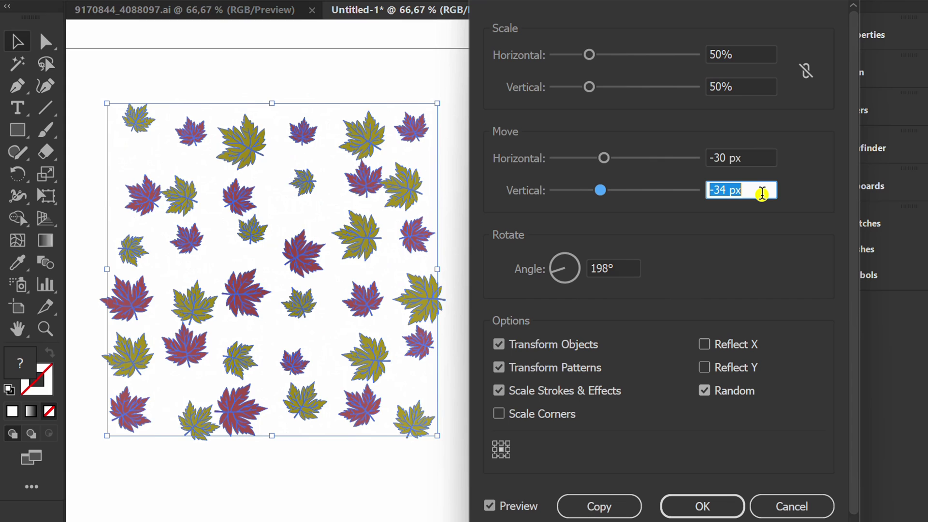
scroll(761, 192, "down", 5)
scroll(761, 191, "down", 3)
scroll(761, 192, "down", 3)
scroll(762, 192, "down", 2)
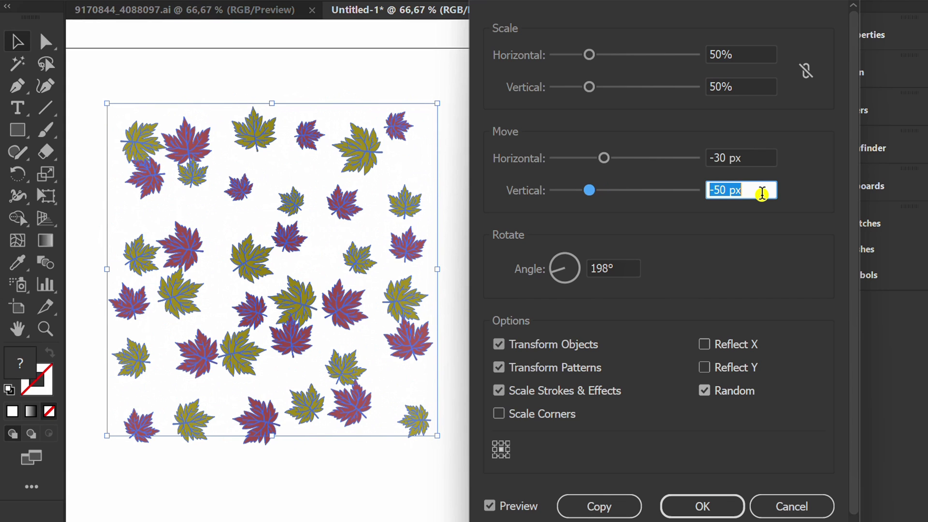
scroll(756, 163, "down", 1)
left_click(760, 147)
scroll(760, 147, "down", 2)
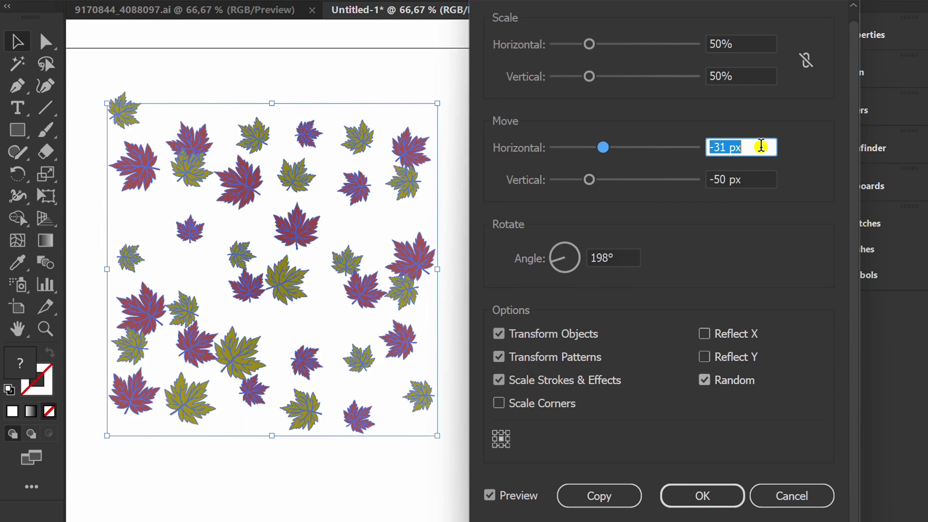
scroll(761, 147, "down", 1)
scroll(760, 147, "down", 3)
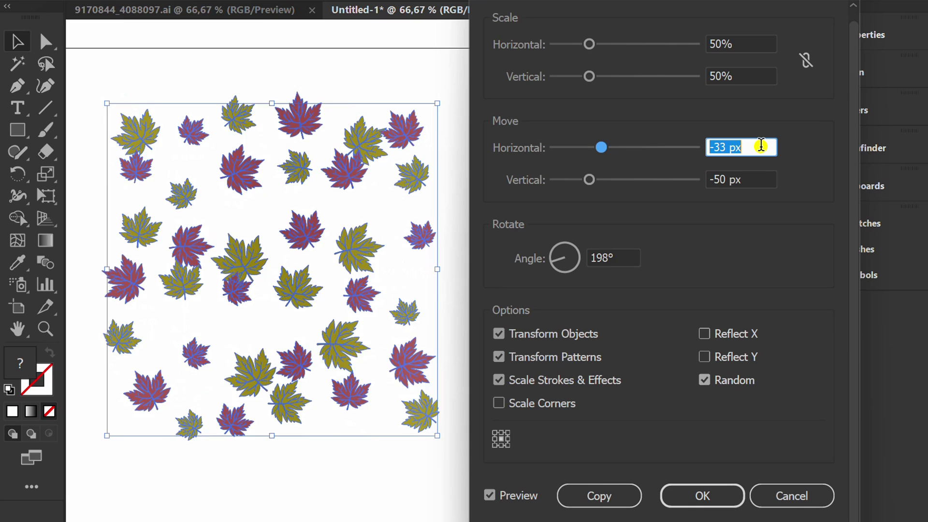
scroll(759, 148, "down", 3)
scroll(760, 147, "down", 3)
scroll(759, 147, "down", 2)
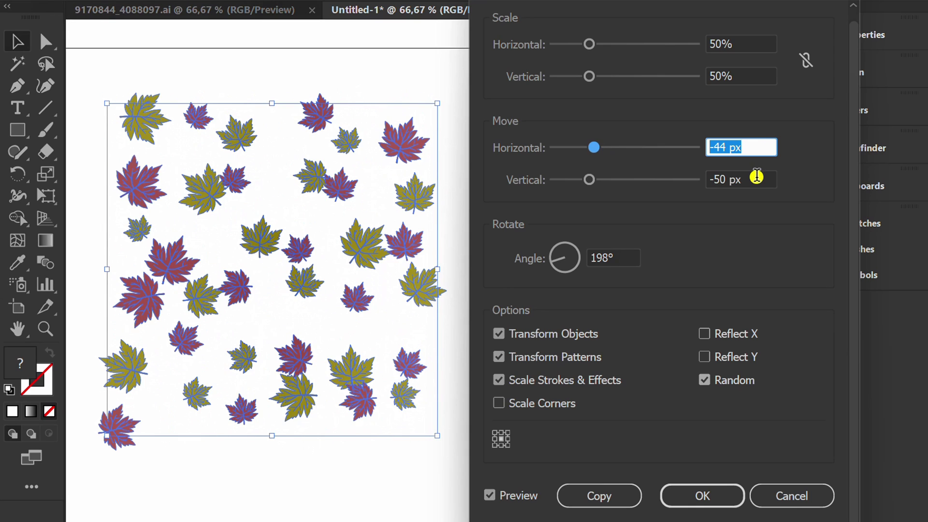
left_click(757, 179)
scroll(757, 180, "down", 3)
scroll(757, 179, "down", 3)
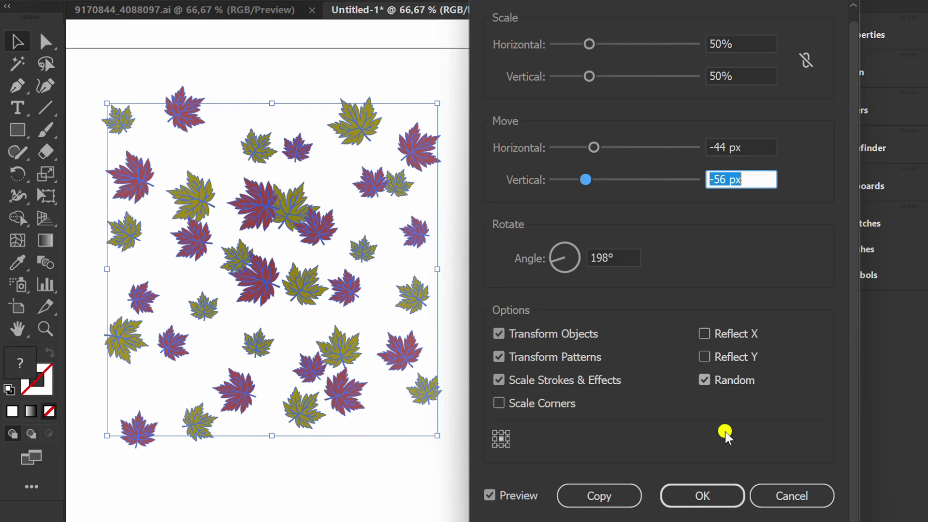
left_click(702, 497)
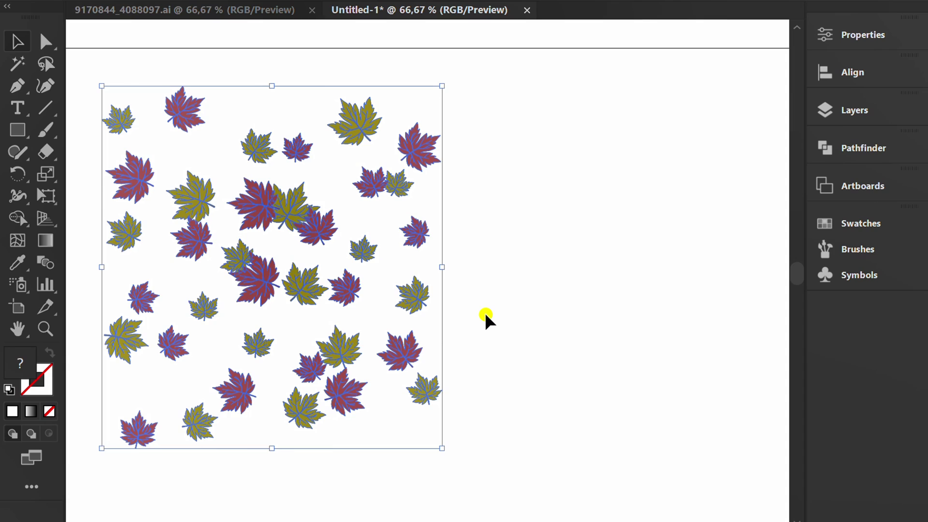
Step: Convert the scattered leaves into a pattern with Object > Pattern > Make, dismissing the notice
left_click_drag(486, 317, 566, 304)
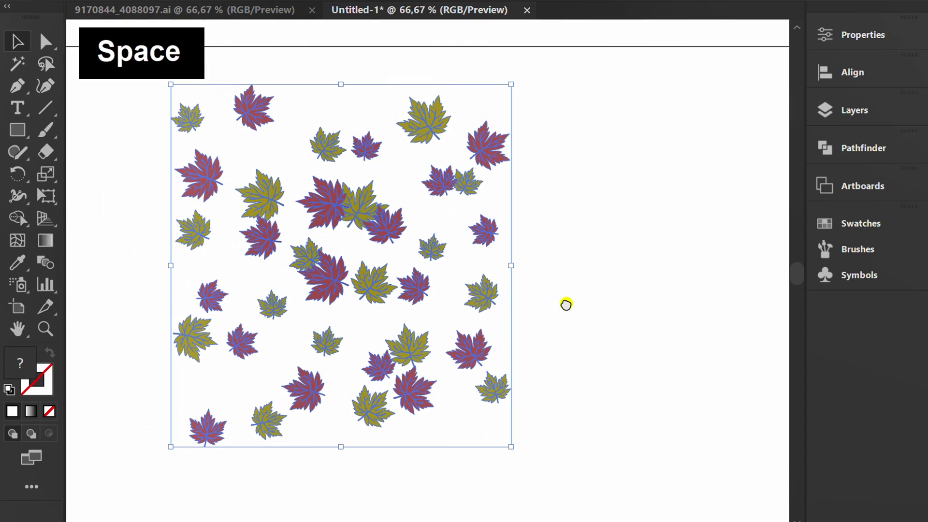
left_click(102, 18)
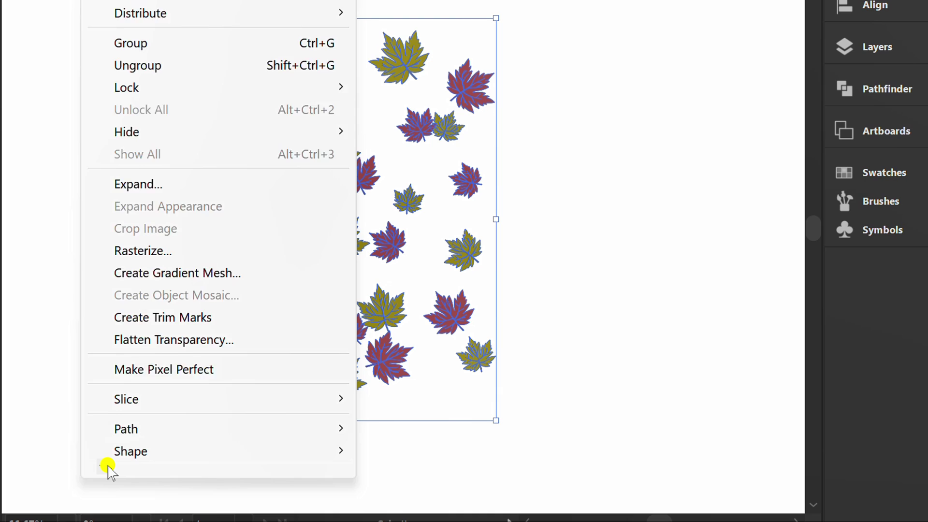
mouse_move(104, 467)
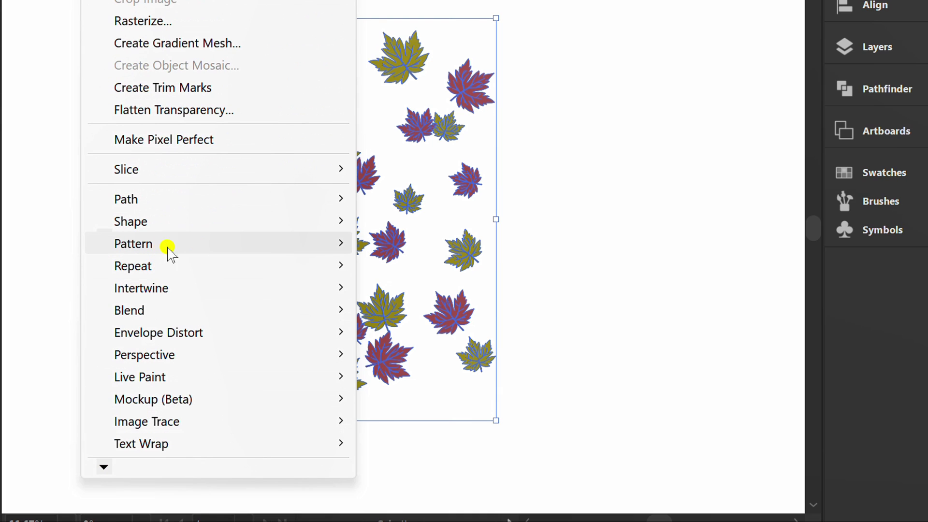
mouse_move(134, 243)
left_click(435, 244)
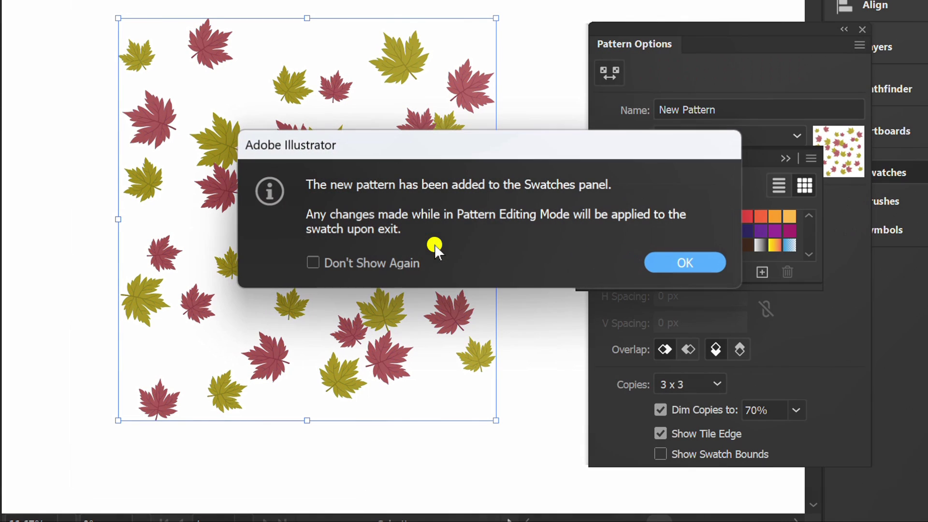
left_click(653, 263)
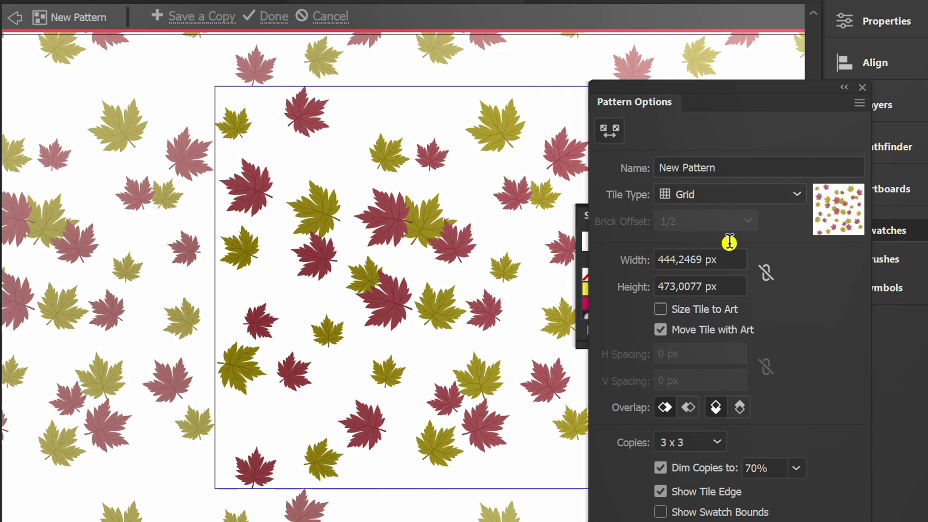
Step: Spread the olive and maroon leaves more evenly inside the pattern tile
left_click_drag(747, 107, 747, 150)
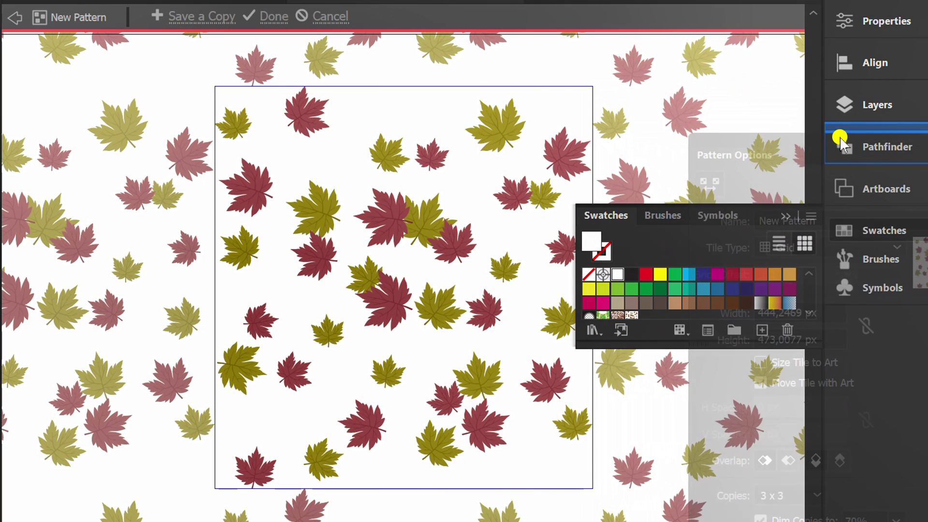
scroll(372, 182, "up", 2)
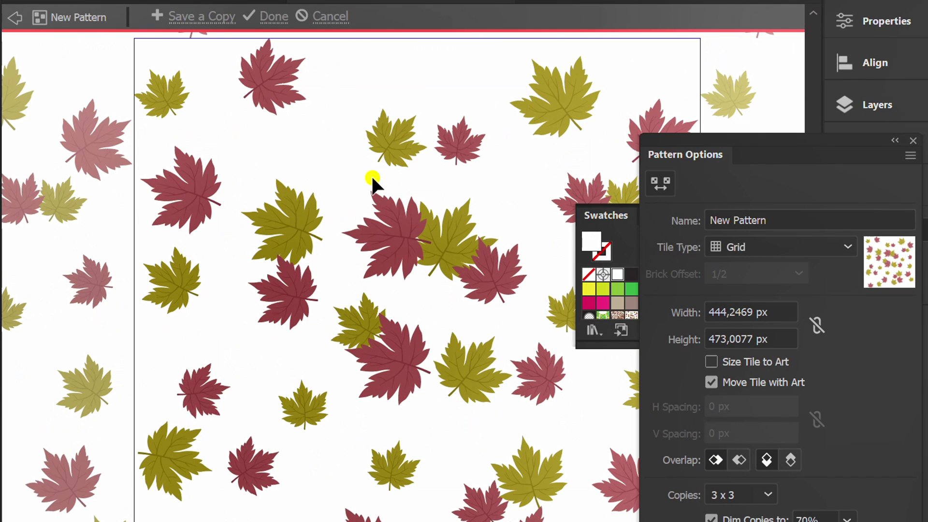
left_click_drag(288, 216, 289, 168)
left_click_drag(365, 234, 341, 232)
left_click_drag(459, 214, 501, 197)
left_click_drag(305, 84, 324, 94)
scroll(232, 177, "down", 2)
left_click_drag(181, 103, 215, 114)
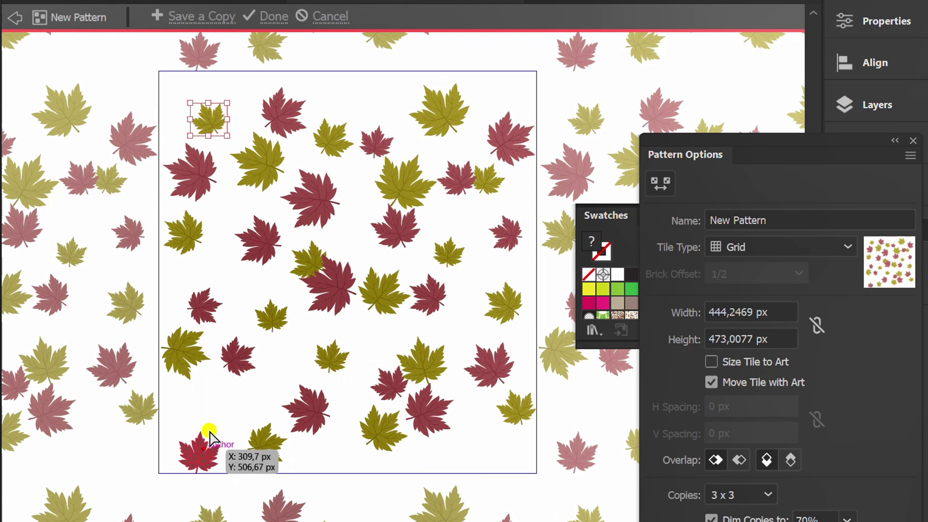
left_click_drag(215, 167, 261, 420)
left_click_drag(371, 423, 421, 427)
left_click_drag(509, 410, 492, 419)
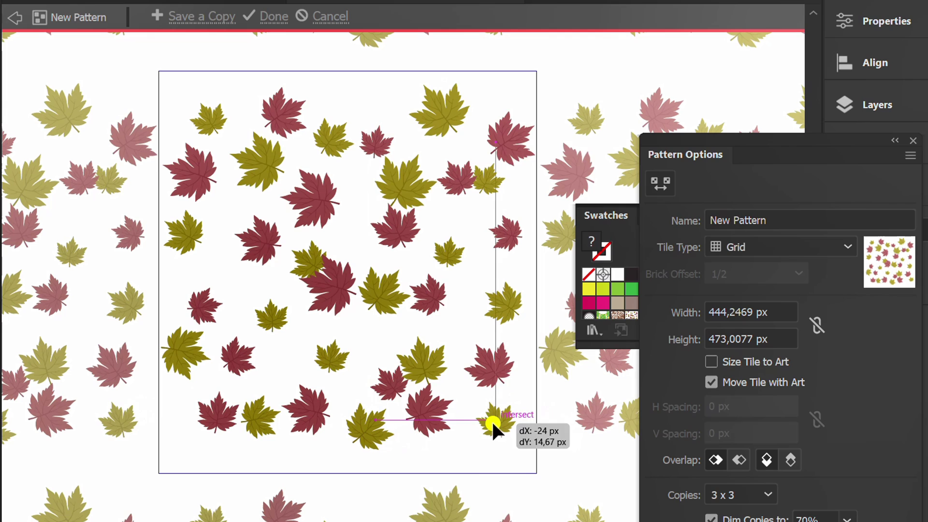
left_click_drag(508, 135, 502, 128)
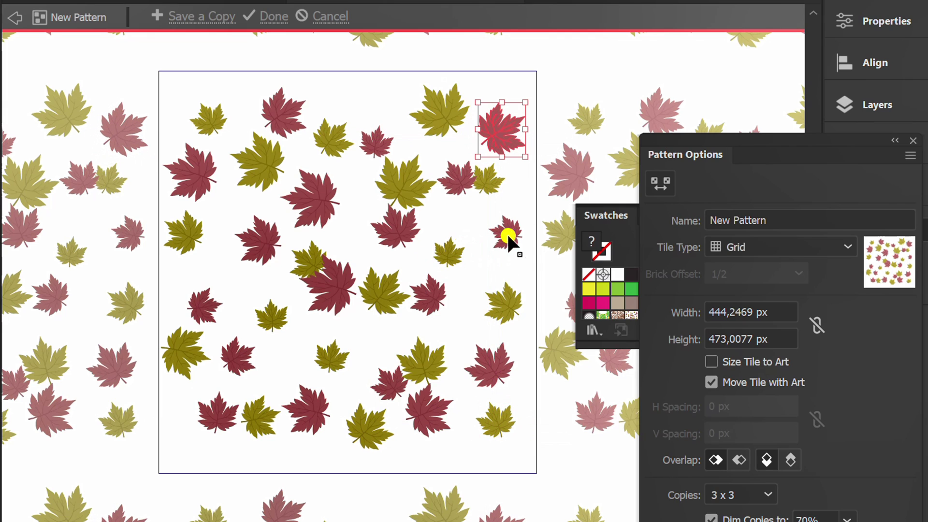
Step: Trim the pattern tile edges inward to about 413 × 415 px with the Pattern Tile Tool
left_click(660, 181)
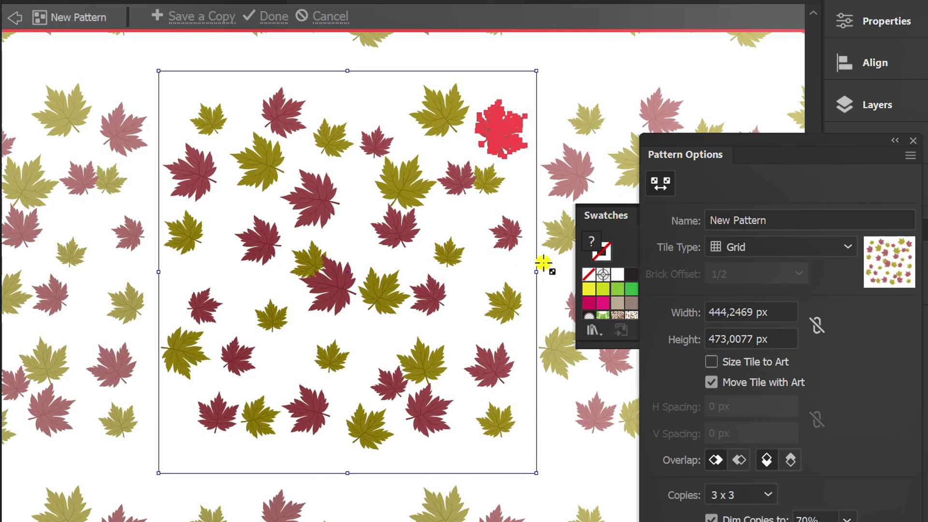
left_click_drag(535, 271, 514, 270)
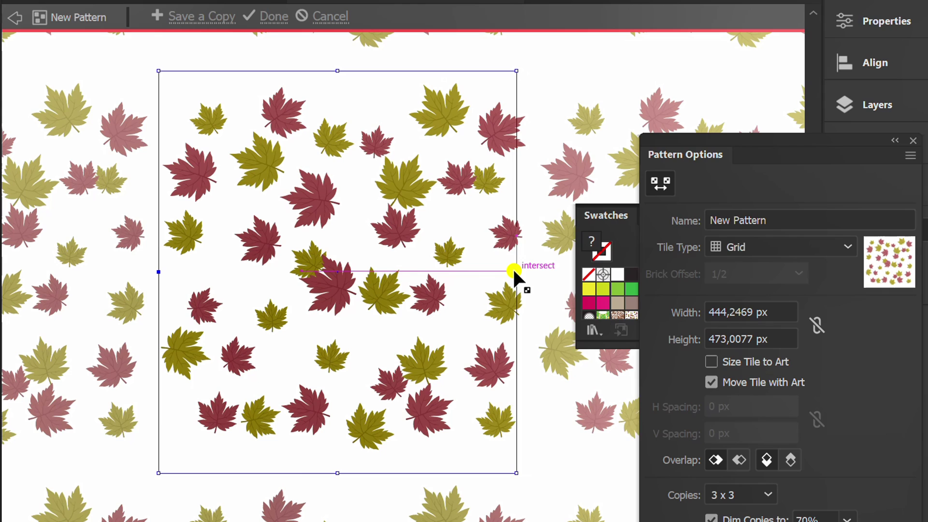
left_click_drag(336, 71, 335, 91)
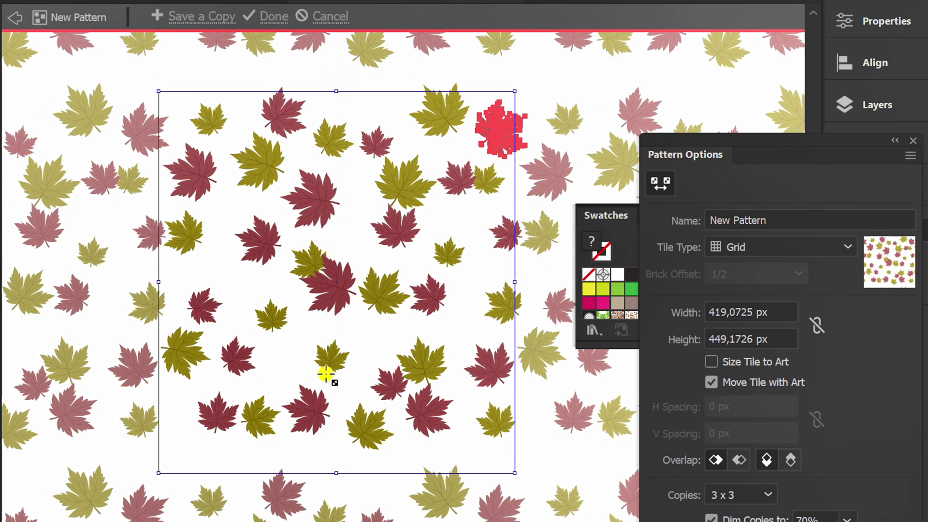
left_click_drag(334, 471, 335, 442)
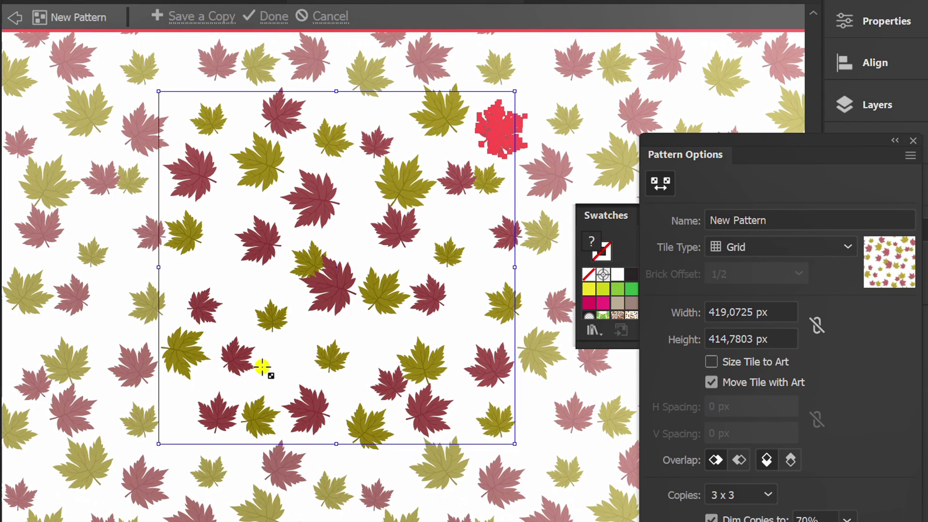
left_click_drag(156, 262, 155, 257)
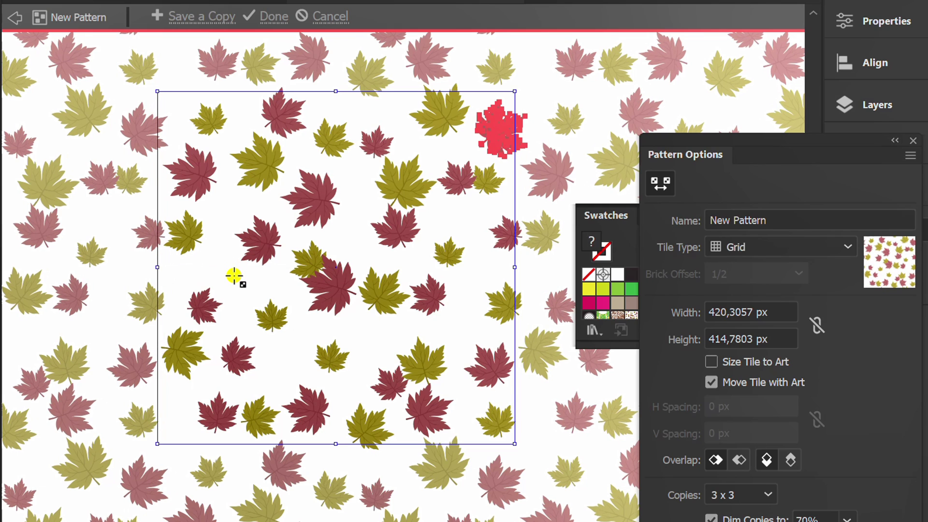
Step: Enlarge a red leaf and two olive leaves inside the pattern tile
mouse_move(259, 243)
left_mouse_down()
mouse_move(235, 255)
mouse_move(242, 252)
left_mouse_up()
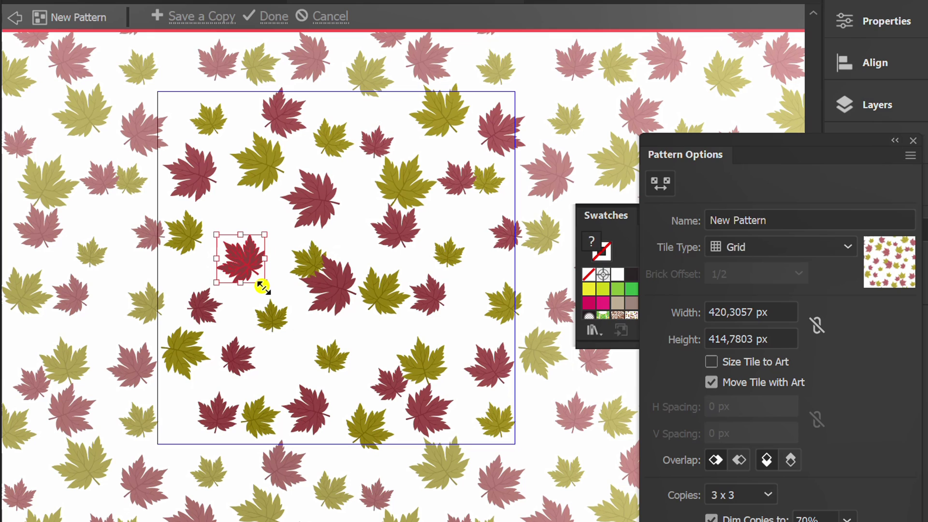
left_click_drag(264, 287, 278, 313)
left_click_drag(248, 264, 247, 256)
left_click(333, 362)
left_click_drag(360, 378, 384, 403)
left_click_drag(331, 362, 333, 345)
left_click_drag(330, 254, 333, 243)
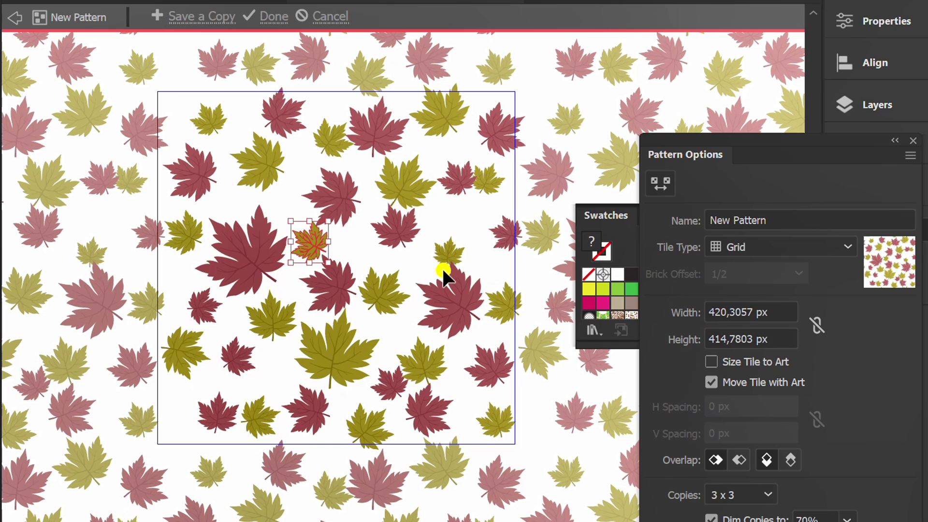
left_click_drag(448, 253, 501, 279)
Step: Move olive and red leaves into the remaining gaps and finish pattern editing
mouse_move(256, 183)
left_mouse_down()
mouse_move(267, 190)
mouse_move(272, 182)
left_mouse_up()
left_click_drag(301, 144, 306, 139)
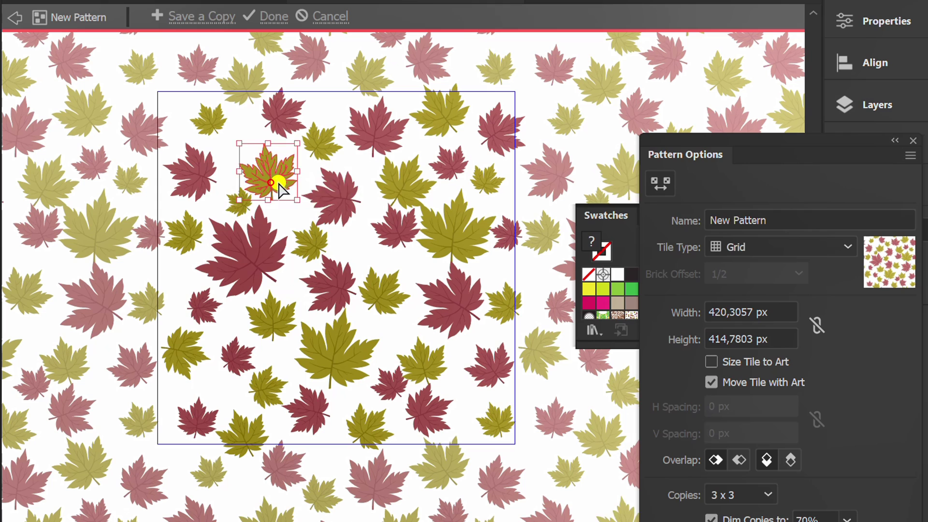
left_click_drag(279, 184, 275, 181)
left_click_drag(394, 238, 372, 243)
left_click(285, 108)
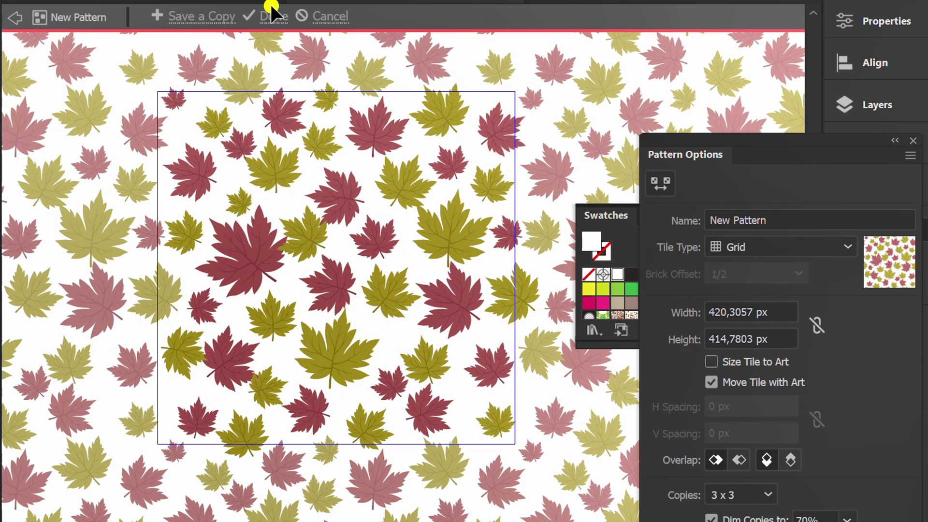
left_click(273, 17)
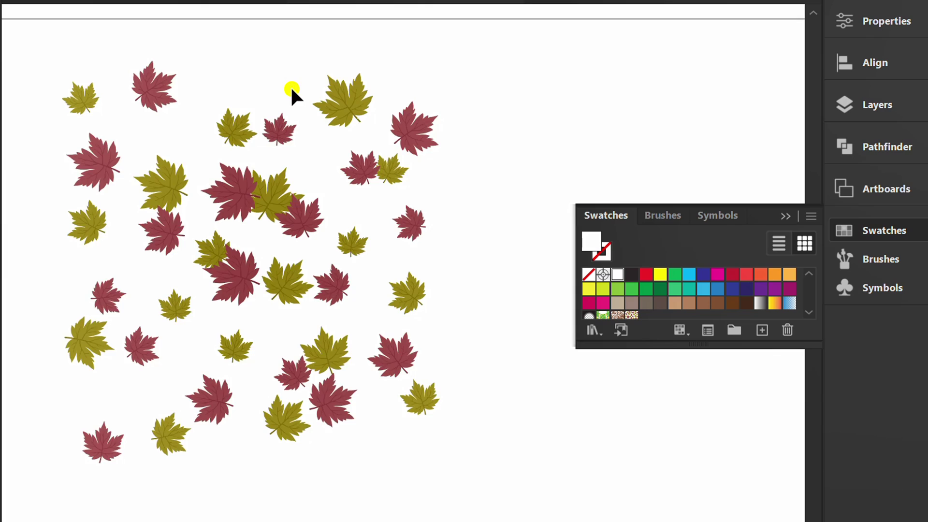
scroll(290, 94, "down", 3)
Step: Delete the scattered leaves and draw a 1280 × 720 px rectangle over the artboard
left_click_drag(395, 67, 182, 259)
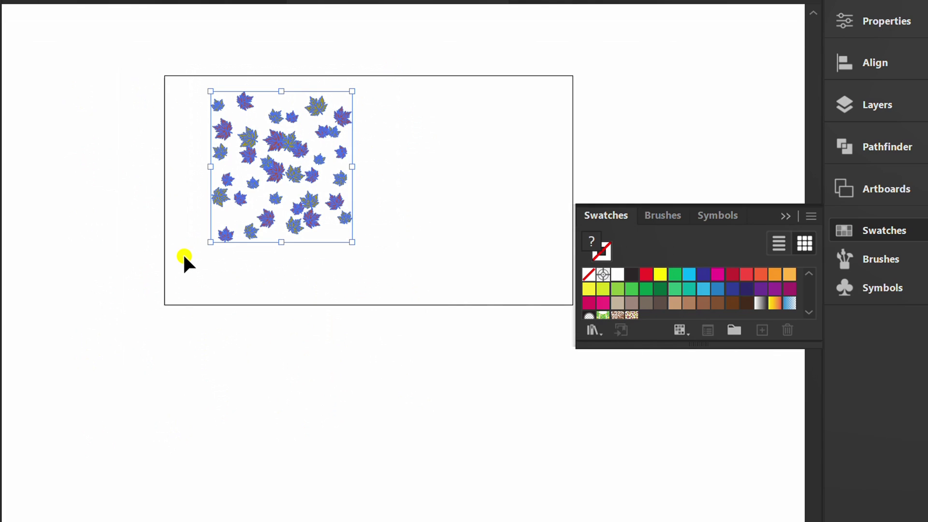
key("Delete")
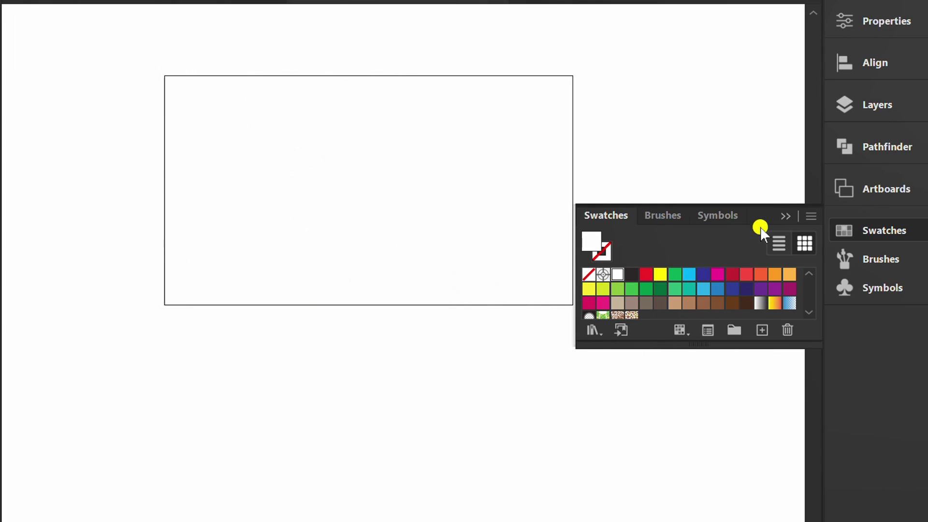
left_click(865, 225)
key("m")
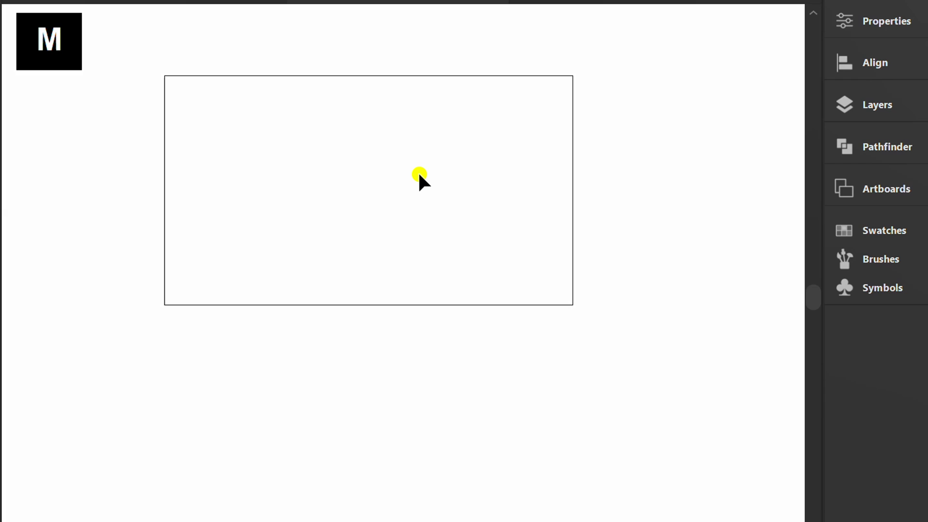
left_click_drag(167, 81, 573, 304)
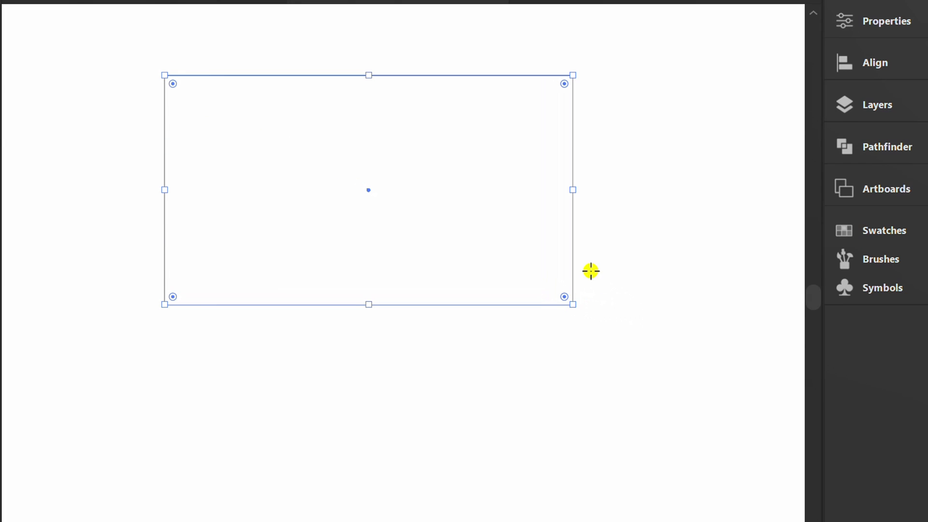
Step: Set the artboard rectangle's fill to the new maple-leaf pattern swatch
left_click(880, 21)
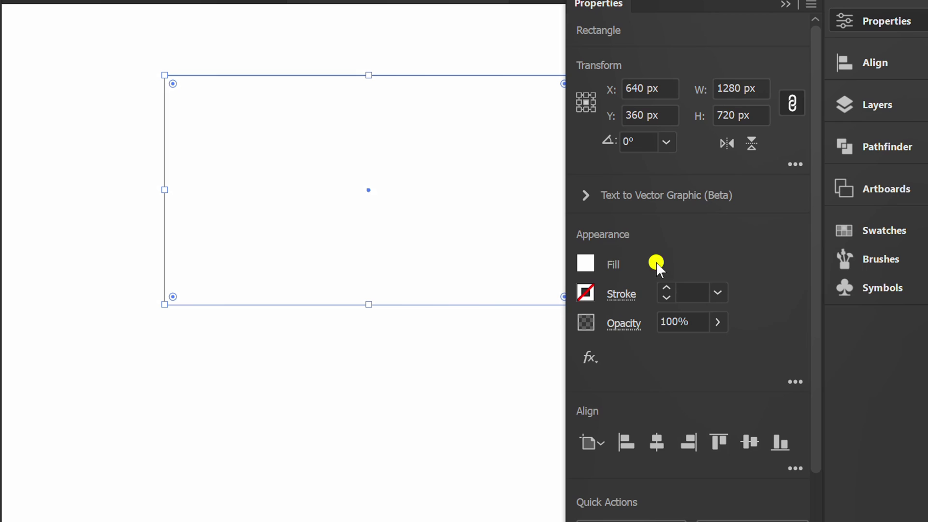
left_click(585, 265)
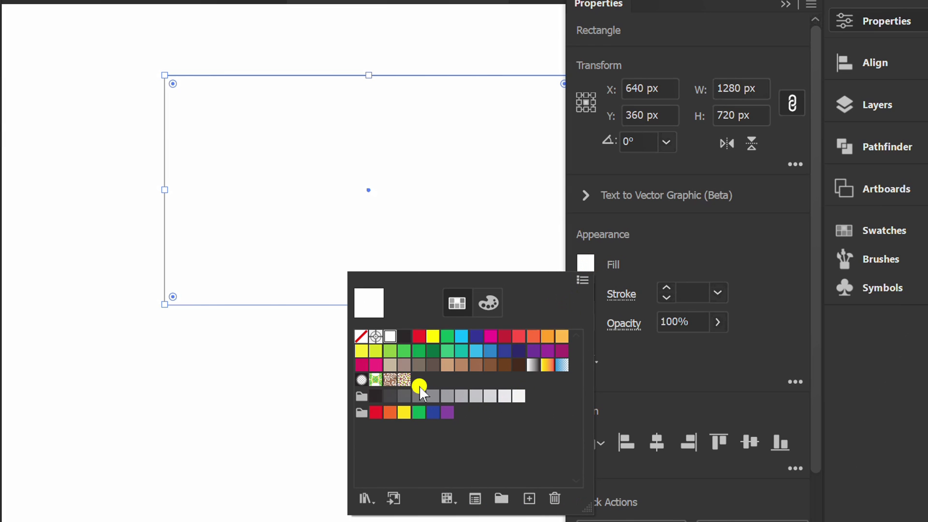
left_click(404, 381)
left_click(689, 234)
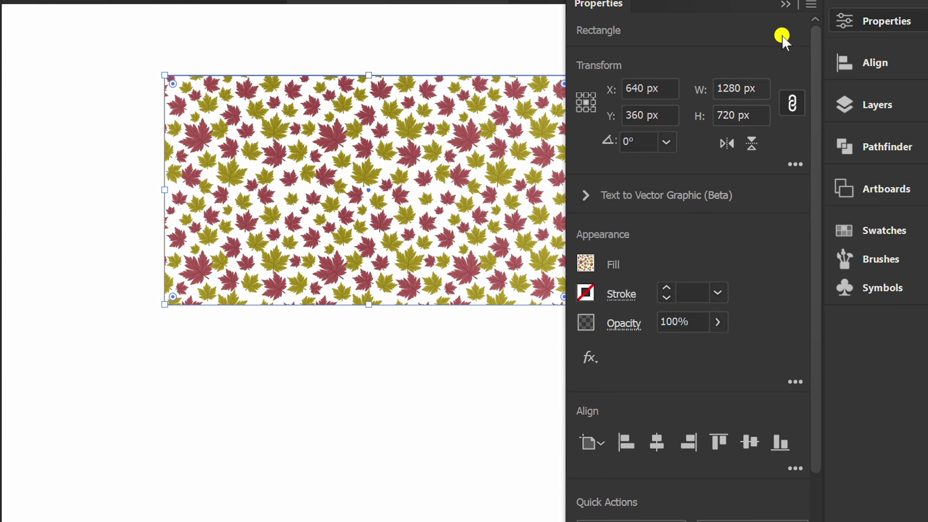
left_click(785, 5)
key("v")
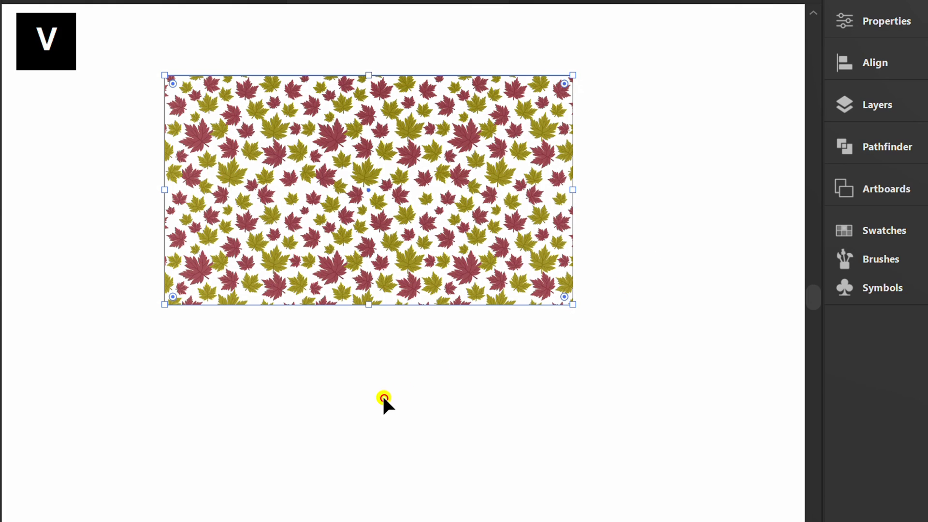
left_click(385, 399)
key("space")
mouse_move(395, 396)
left_mouse_down()
mouse_move(522, 380)
mouse_move(546, 352)
left_mouse_up()
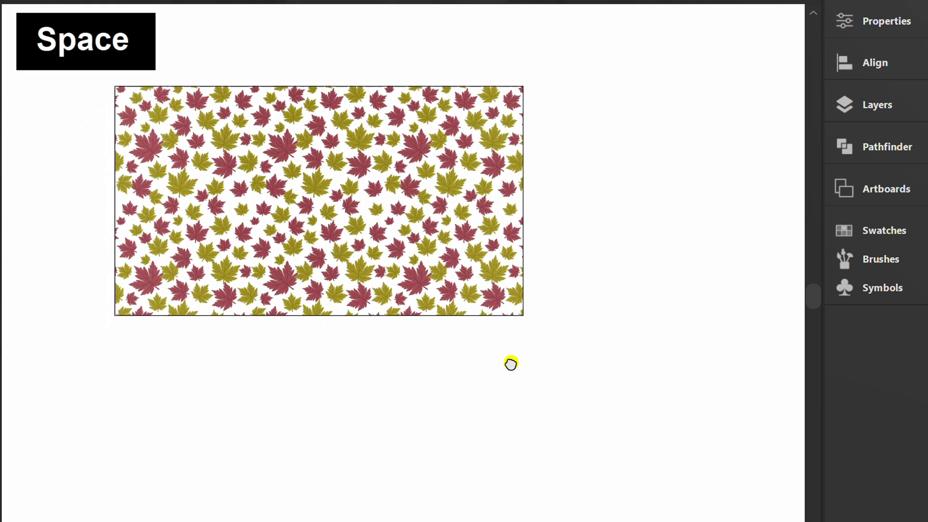